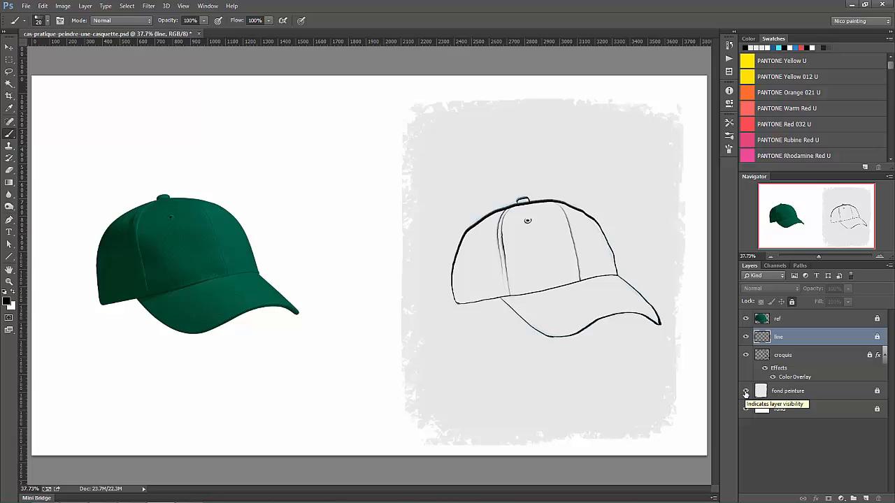
Add a new layer directly beneath the line layer and begin painting flat blue along the sketched cap's back edge with a hard brush.
{"action": "key", "text": "ctrl+alt+shift+n"}
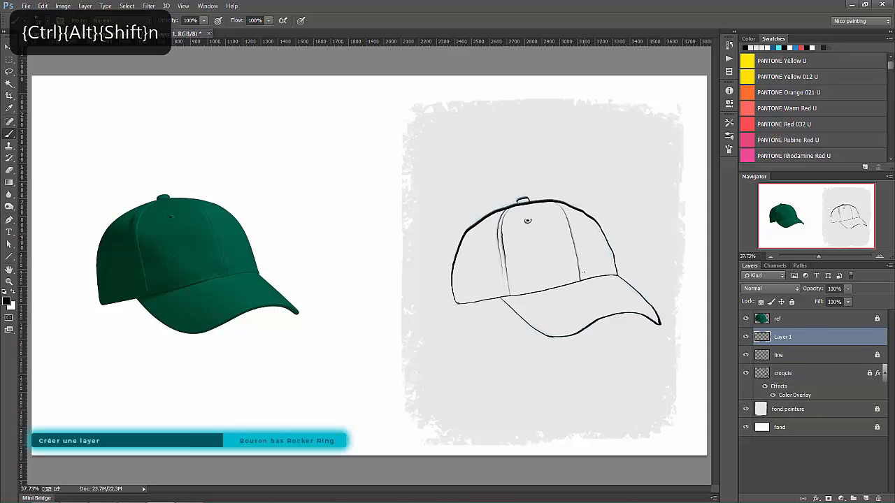
{"action": "key", "text": "z"}
{"action": "left_click_drag", "start_coordinate": [583, 274], "coordinate": [619, 274]}
{"action": "left_click_drag", "start_coordinate": [484, 312], "coordinate": [430, 308]}
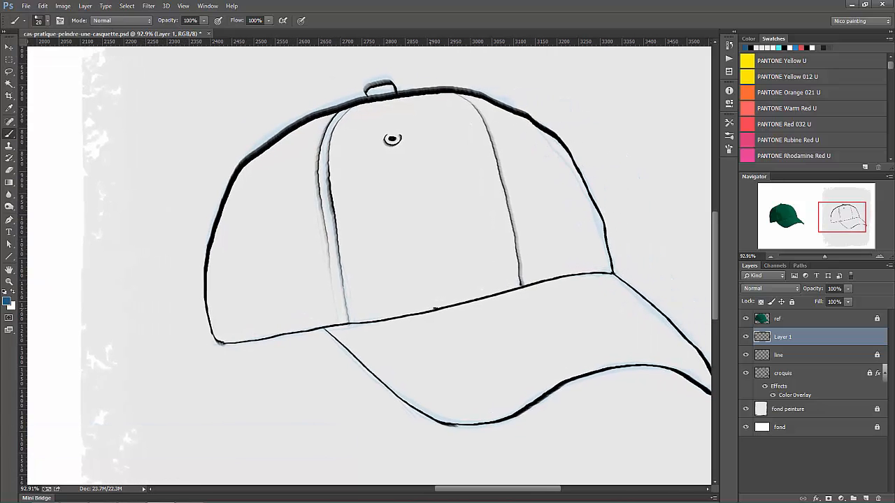
{"action": "right_click", "coordinate": [431, 308]}
{"action": "double_click", "coordinate": [509, 317]}
{"action": "mouse_move", "coordinate": [221, 277]}
{"action": "left_mouse_down"}
{"action": "mouse_move", "coordinate": [264, 181]}
{"action": "mouse_move", "coordinate": [242, 178]}
{"action": "mouse_move", "coordinate": [226, 299]}
{"action": "left_mouse_up"}
{"action": "key", "text": "ctrl+bracketleft"}
Paint flat blue inside the crown's back, upper and lower edges, cleaning up any overspill with the eraser.
{"action": "mouse_move", "coordinate": [267, 166]}
{"action": "left_mouse_down"}
{"action": "mouse_move", "coordinate": [283, 154]}
{"action": "mouse_move", "coordinate": [246, 180]}
{"action": "mouse_move", "coordinate": [277, 174]}
{"action": "left_mouse_up"}
{"action": "mouse_move", "coordinate": [230, 221]}
{"action": "left_mouse_down"}
{"action": "mouse_move", "coordinate": [214, 283]}
{"action": "mouse_move", "coordinate": [228, 338]}
{"action": "left_mouse_up"}
{"action": "mouse_move", "coordinate": [297, 138]}
{"action": "left_mouse_down"}
{"action": "mouse_move", "coordinate": [322, 122]}
{"action": "mouse_move", "coordinate": [285, 145]}
{"action": "mouse_move", "coordinate": [330, 120]}
{"action": "mouse_move", "coordinate": [402, 101]}
{"action": "mouse_move", "coordinate": [381, 103]}
{"action": "mouse_move", "coordinate": [377, 91]}
{"action": "mouse_move", "coordinate": [386, 90]}
{"action": "mouse_move", "coordinate": [383, 105]}
{"action": "mouse_move", "coordinate": [379, 93]}
{"action": "mouse_move", "coordinate": [343, 127]}
{"action": "mouse_move", "coordinate": [424, 101]}
{"action": "mouse_move", "coordinate": [328, 136]}
{"action": "mouse_move", "coordinate": [265, 175]}
{"action": "mouse_move", "coordinate": [448, 99]}
{"action": "mouse_move", "coordinate": [467, 104]}
{"action": "mouse_move", "coordinate": [318, 132]}
{"action": "left_mouse_up"}
{"action": "mouse_move", "coordinate": [225, 332]}
{"action": "left_mouse_down"}
{"action": "mouse_move", "coordinate": [381, 310]}
{"action": "mouse_move", "coordinate": [269, 334]}
{"action": "left_mouse_up"}
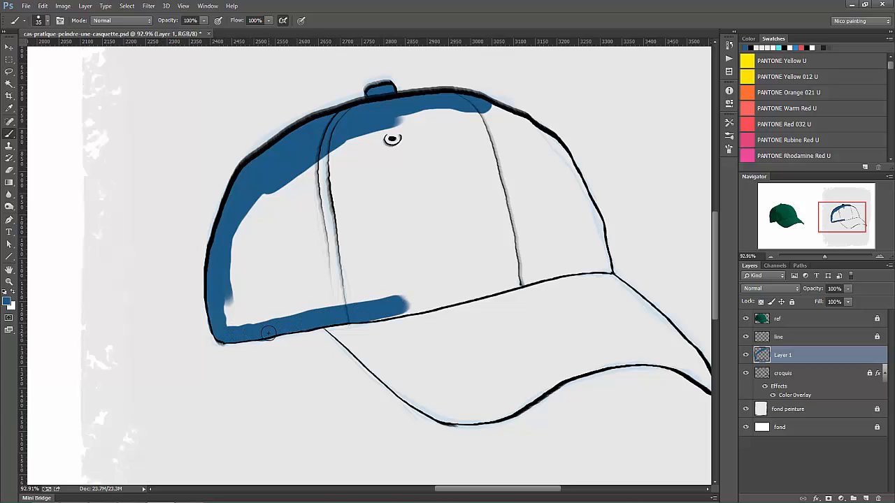
{"action": "key", "text": "e"}
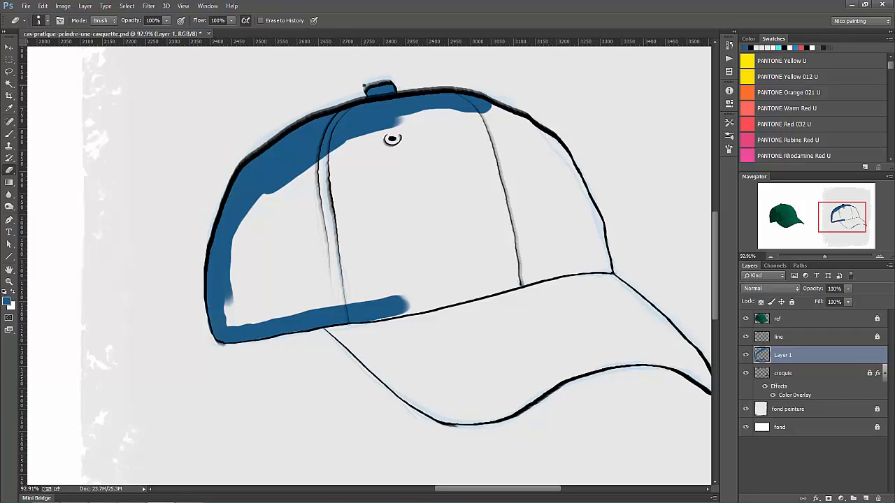
Paint a blue band inside the visor's back and lower outline, tidying its edge with the eraser.
{"action": "key", "text": "b"}
{"action": "mouse_move", "coordinate": [338, 324]}
{"action": "left_mouse_down"}
{"action": "mouse_move", "coordinate": [378, 349]}
{"action": "mouse_move", "coordinate": [329, 321]}
{"action": "mouse_move", "coordinate": [384, 374]}
{"action": "mouse_move", "coordinate": [329, 319]}
{"action": "mouse_move", "coordinate": [426, 407]}
{"action": "mouse_move", "coordinate": [368, 377]}
{"action": "left_mouse_up"}
{"action": "key", "text": "e"}
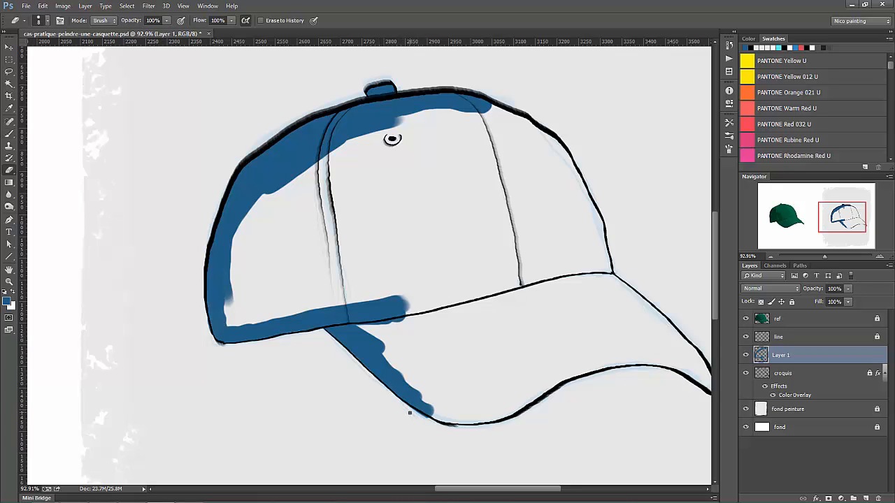
{"action": "key", "text": "b"}
{"action": "mouse_move", "coordinate": [410, 383]}
{"action": "left_mouse_down"}
{"action": "mouse_move", "coordinate": [449, 414]}
{"action": "mouse_move", "coordinate": [430, 409]}
{"action": "mouse_move", "coordinate": [451, 415]}
{"action": "mouse_move", "coordinate": [486, 410]}
{"action": "mouse_move", "coordinate": [564, 369]}
{"action": "mouse_move", "coordinate": [502, 400]}
{"action": "mouse_move", "coordinate": [559, 374]}
{"action": "mouse_move", "coordinate": [509, 406]}
{"action": "mouse_move", "coordinate": [466, 412]}
{"action": "mouse_move", "coordinate": [516, 401]}
{"action": "mouse_move", "coordinate": [456, 411]}
{"action": "mouse_move", "coordinate": [489, 414]}
{"action": "left_mouse_up"}
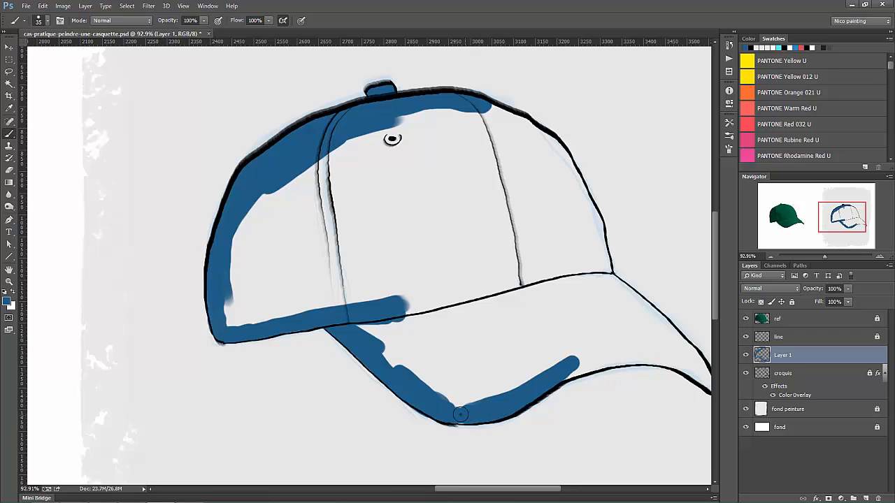
{"action": "key", "text": "e"}
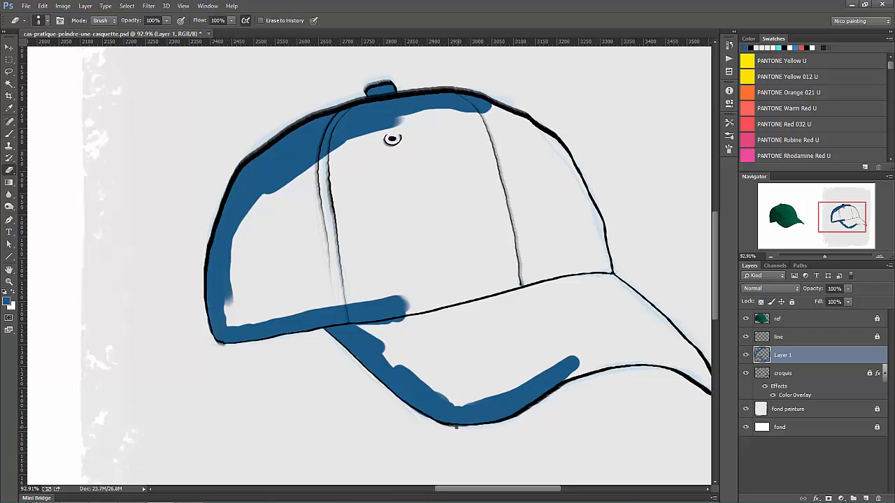
Paint blue along the visor's front edge and into its tip with a 35 px brush.
{"action": "key", "text": "b"}
{"action": "mouse_move", "coordinate": [524, 385]}
{"action": "left_mouse_down"}
{"action": "mouse_move", "coordinate": [617, 356]}
{"action": "mouse_move", "coordinate": [568, 372]}
{"action": "mouse_move", "coordinate": [603, 361]}
{"action": "mouse_move", "coordinate": [506, 357]}
{"action": "mouse_move", "coordinate": [416, 336]}
{"action": "left_mouse_up"}
{"action": "mouse_move", "coordinate": [451, 262]}
{"action": "left_mouse_down"}
{"action": "mouse_move", "coordinate": [472, 277]}
{"action": "mouse_move", "coordinate": [441, 248]}
{"action": "mouse_move", "coordinate": [505, 310]}
{"action": "mouse_move", "coordinate": [488, 288]}
{"action": "mouse_move", "coordinate": [501, 298]}
{"action": "mouse_move", "coordinate": [489, 287]}
{"action": "mouse_move", "coordinate": [545, 356]}
{"action": "mouse_move", "coordinate": [507, 324]}
{"action": "left_mouse_up"}
{"action": "key", "text": "bracketleft"}
{"action": "key", "text": "bracketright"}
{"action": "key", "text": "bracketright"}
{"action": "left_click_drag", "start_coordinate": [446, 328], "coordinate": [501, 329]}
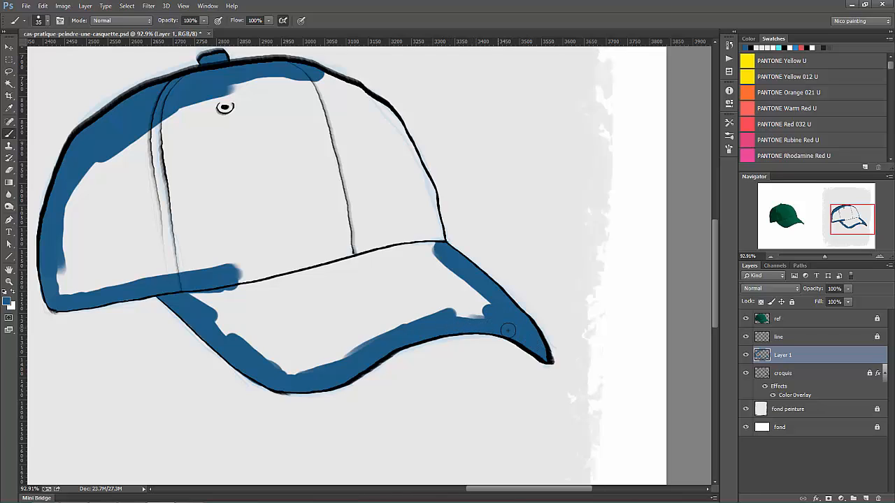
Paint the crown's front edge blue and fill the rest of the cap's interior using a larger brush of about 175 px.
{"action": "mouse_move", "coordinate": [439, 253]}
{"action": "left_mouse_down"}
{"action": "mouse_move", "coordinate": [421, 172]}
{"action": "mouse_move", "coordinate": [428, 194]}
{"action": "left_mouse_up"}
{"action": "mouse_move", "coordinate": [348, 98]}
{"action": "left_mouse_down"}
{"action": "mouse_move", "coordinate": [321, 81]}
{"action": "mouse_move", "coordinate": [372, 106]}
{"action": "mouse_move", "coordinate": [362, 94]}
{"action": "mouse_move", "coordinate": [413, 167]}
{"action": "mouse_move", "coordinate": [406, 144]}
{"action": "mouse_move", "coordinate": [408, 160]}
{"action": "mouse_move", "coordinate": [351, 103]}
{"action": "mouse_move", "coordinate": [415, 178]}
{"action": "mouse_move", "coordinate": [390, 139]}
{"action": "mouse_move", "coordinate": [336, 97]}
{"action": "mouse_move", "coordinate": [421, 208]}
{"action": "left_mouse_up"}
{"action": "key", "text": "bracketright"}
{"action": "key", "text": "bracketright"}
{"action": "key", "text": "bracketright"}
{"action": "key", "text": "bracketright"}
{"action": "key", "text": "bracketright"}
{"action": "key", "text": "bracketright"}
{"action": "key", "text": "bracketright"}
{"action": "key", "text": "bracketright"}
{"action": "key", "text": "bracketright"}
{"action": "key", "text": "bracketright"}
{"action": "mouse_move", "coordinate": [224, 124]}
{"action": "left_mouse_down"}
{"action": "mouse_move", "coordinate": [201, 169]}
{"action": "mouse_move", "coordinate": [145, 147]}
{"action": "mouse_move", "coordinate": [92, 207]}
{"action": "mouse_move", "coordinate": [87, 252]}
{"action": "mouse_move", "coordinate": [66, 276]}
{"action": "mouse_move", "coordinate": [138, 258]}
{"action": "mouse_move", "coordinate": [110, 260]}
{"action": "mouse_move", "coordinate": [202, 249]}
{"action": "mouse_move", "coordinate": [128, 233]}
{"action": "mouse_move", "coordinate": [200, 254]}
{"action": "mouse_move", "coordinate": [208, 128]}
{"action": "mouse_move", "coordinate": [235, 109]}
{"action": "mouse_move", "coordinate": [292, 93]}
{"action": "mouse_move", "coordinate": [360, 144]}
{"action": "mouse_move", "coordinate": [280, 84]}
{"action": "mouse_move", "coordinate": [353, 131]}
{"action": "mouse_move", "coordinate": [432, 271]}
{"action": "mouse_move", "coordinate": [472, 297]}
{"action": "mouse_move", "coordinate": [398, 316]}
{"action": "mouse_move", "coordinate": [301, 360]}
{"action": "mouse_move", "coordinate": [422, 298]}
{"action": "mouse_move", "coordinate": [363, 332]}
{"action": "mouse_move", "coordinate": [273, 347]}
{"action": "mouse_move", "coordinate": [229, 313]}
{"action": "mouse_move", "coordinate": [187, 270]}
{"action": "mouse_move", "coordinate": [286, 325]}
{"action": "mouse_move", "coordinate": [266, 299]}
{"action": "mouse_move", "coordinate": [344, 279]}
{"action": "mouse_move", "coordinate": [410, 298]}
{"action": "mouse_move", "coordinate": [356, 290]}
{"action": "mouse_move", "coordinate": [364, 273]}
{"action": "mouse_move", "coordinate": [356, 205]}
{"action": "mouse_move", "coordinate": [270, 133]}
{"action": "mouse_move", "coordinate": [195, 217]}
{"action": "mouse_move", "coordinate": [298, 193]}
{"action": "mouse_move", "coordinate": [340, 241]}
{"action": "mouse_move", "coordinate": [326, 266]}
{"action": "left_mouse_up"}
{"action": "key", "text": "bracketleft"}
{"action": "key", "text": "bracketleft"}
{"action": "key", "text": "bracketright"}
{"action": "key", "text": "bracketright"}
{"action": "key", "text": "bracketright"}
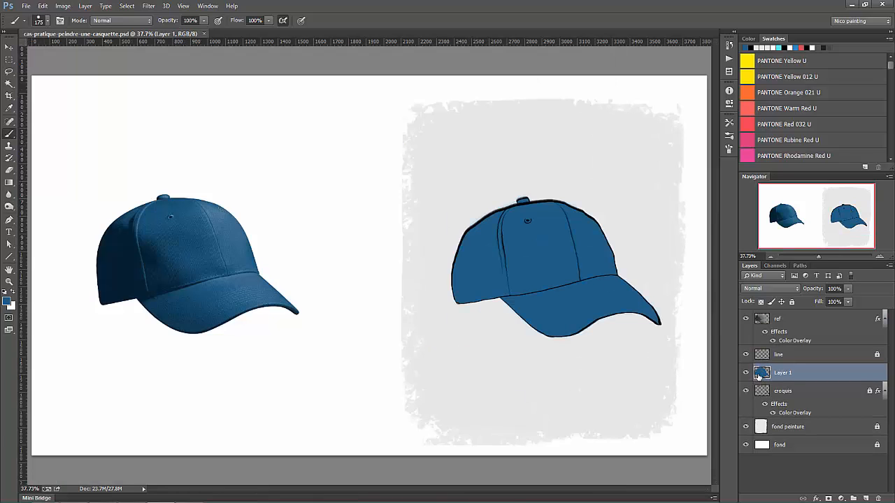
Load the blue base layer's outline as a selection, group the layer, and mask the group with that selection.
{"action": "left_click", "coordinate": [760, 374], "text": "ctrl"}
{"action": "key", "text": "ctrl+g"}
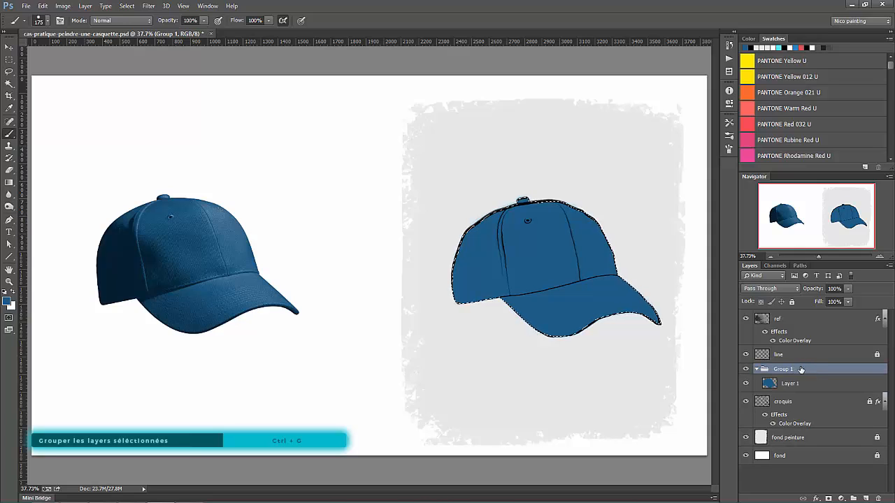
{"action": "left_click", "coordinate": [827, 497]}
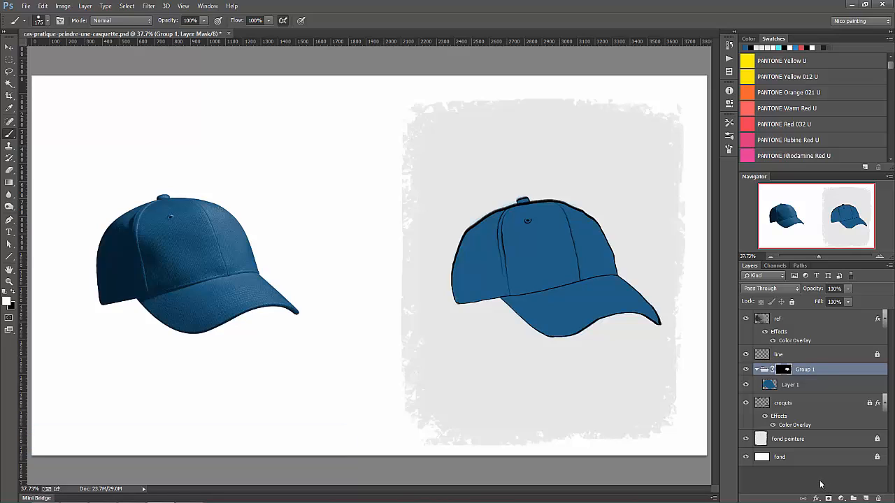
Add a new layer above the base inside the masked group and set the foreground color to #07121f.
{"action": "key", "text": "ctrl+alt+shift+n"}
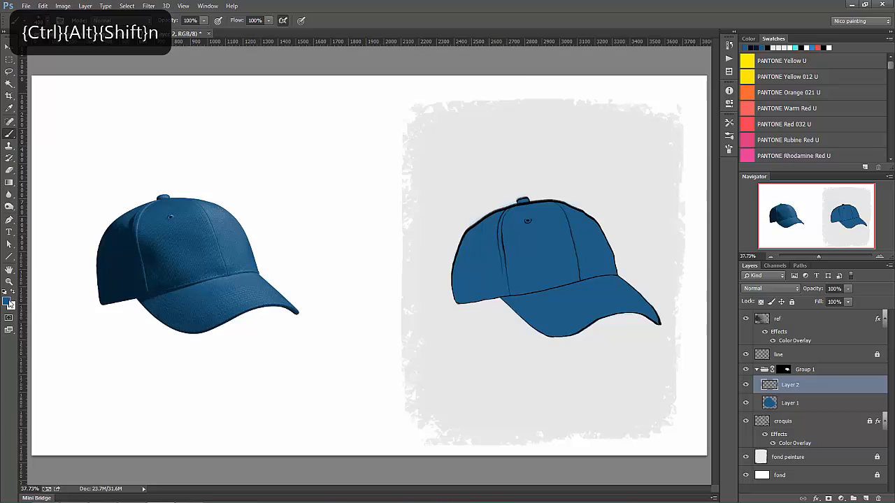
{"action": "left_click", "coordinate": [6, 302]}
{"action": "left_click", "coordinate": [375, 179]}
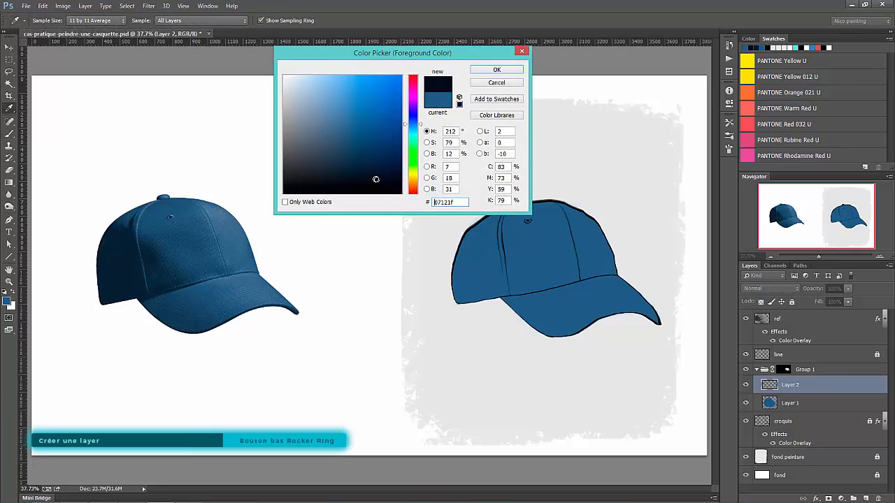
{"action": "left_click", "coordinate": [493, 72]}
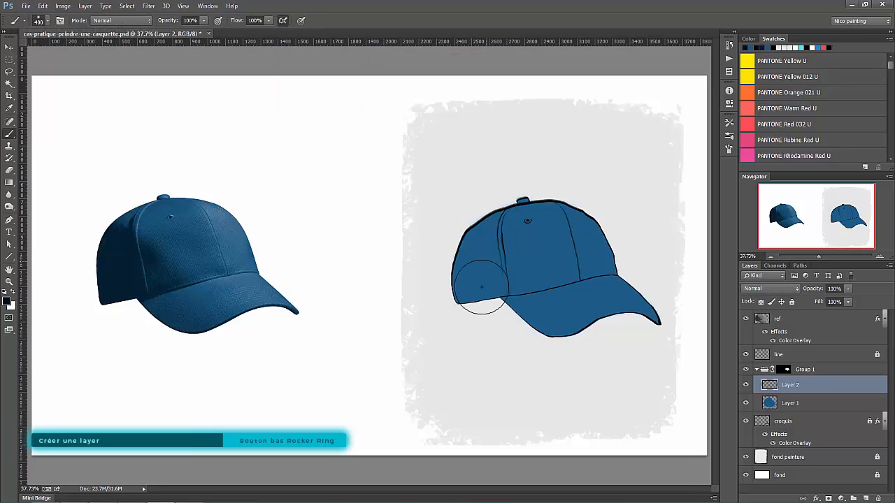
Switch to a large soft brush and paint dark shadow over the back panel of the cap.
{"action": "right_click", "coordinate": [528, 265]}
{"action": "double_click", "coordinate": [549, 301]}
{"action": "key", "text": "bracketright"}
{"action": "key", "text": "bracketright"}
{"action": "key", "text": "bracketright"}
{"action": "key", "text": "bracketright"}
{"action": "key", "text": "bracketright"}
{"action": "key", "text": "bracketright"}
{"action": "key", "text": "bracketright"}
{"action": "key", "text": "bracketright"}
{"action": "key", "text": "bracketright"}
{"action": "key", "text": "bracketright"}
{"action": "key", "text": "bracketright"}
{"action": "key", "text": "bracketright"}
{"action": "key", "text": "bracketright"}
{"action": "key", "text": "bracketright"}
{"action": "key", "text": "bracketright"}
{"action": "key", "text": "bracketleft"}
{"action": "key", "text": "bracketleft"}
{"action": "left_click_drag", "start_coordinate": [451, 256], "coordinate": [455, 308]}
Extend the dark shadow onto the front panel and the start of the visor with a 400 px brush.
{"action": "key", "text": "bracketleft"}
{"action": "key", "text": "bracketleft"}
{"action": "key", "text": "bracketleft"}
{"action": "left_click_drag", "start_coordinate": [477, 257], "coordinate": [521, 343]}
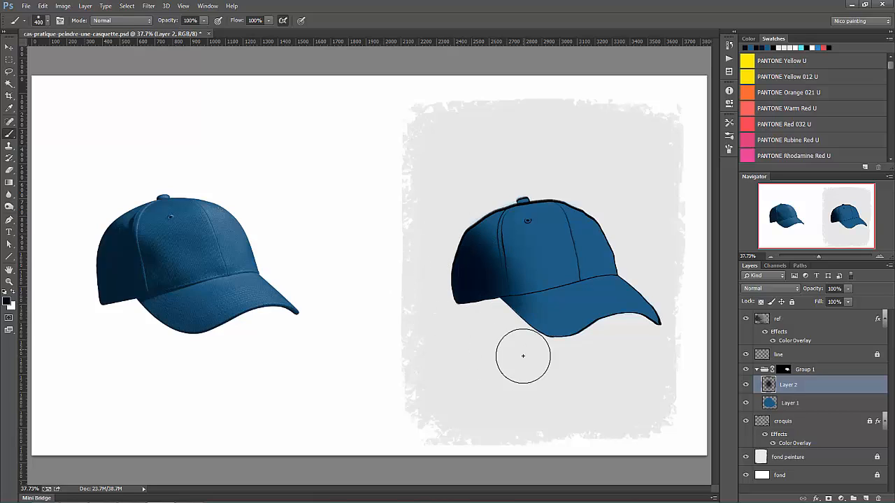
{"action": "left_click_drag", "start_coordinate": [518, 282], "coordinate": [528, 309]}
{"action": "mouse_move", "coordinate": [492, 262]}
{"action": "left_mouse_down"}
{"action": "mouse_move", "coordinate": [514, 299]}
{"action": "mouse_move", "coordinate": [477, 243]}
{"action": "mouse_move", "coordinate": [530, 324]}
{"action": "mouse_move", "coordinate": [525, 287]}
{"action": "mouse_move", "coordinate": [484, 243]}
{"action": "left_mouse_up"}
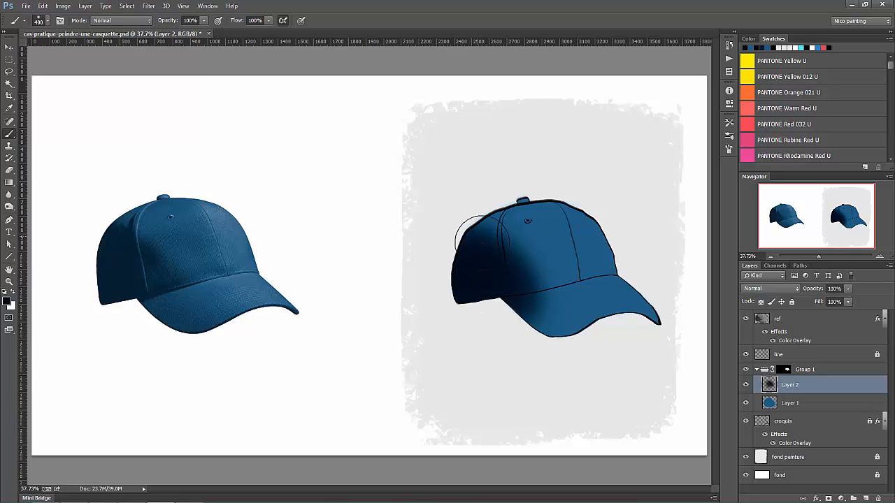
Erase the dark shadow from the visor with an enlarged soft eraser.
{"action": "key", "text": "e"}
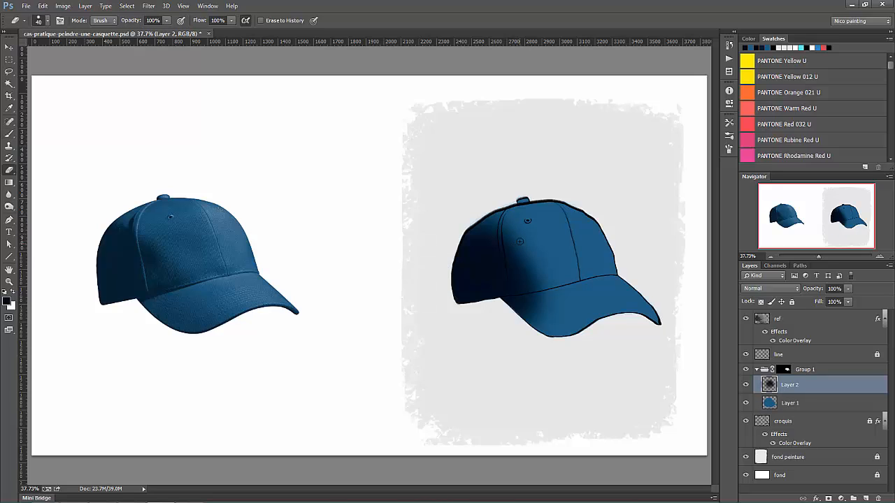
{"action": "right_click", "coordinate": [551, 217]}
{"action": "double_click", "coordinate": [580, 298]}
{"action": "key", "text": "bracketright"}
{"action": "key", "text": "bracketright"}
{"action": "key", "text": "bracketright"}
{"action": "key", "text": "bracketright"}
{"action": "key", "text": "bracketright"}
{"action": "mouse_move", "coordinate": [531, 313]}
{"action": "left_mouse_down"}
{"action": "mouse_move", "coordinate": [517, 318]}
{"action": "mouse_move", "coordinate": [580, 315]}
{"action": "mouse_move", "coordinate": [533, 313]}
{"action": "left_mouse_up"}
Refine the shadow around the seam between the back and front panels with a smaller eraser and the brush.
{"action": "key", "text": "bracketleft"}
{"action": "key", "text": "bracketleft"}
{"action": "key", "text": "bracketleft"}
{"action": "key", "text": "bracketleft"}
{"action": "key", "text": "bracketleft"}
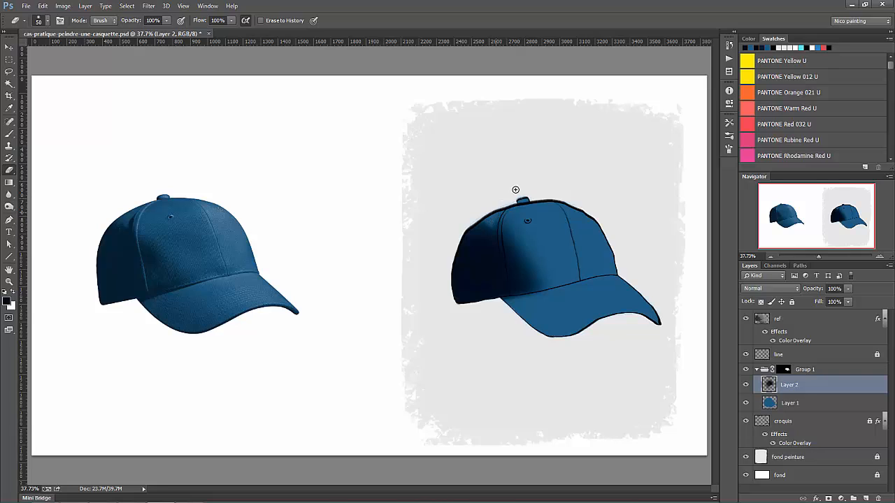
{"action": "key", "text": "b"}
{"action": "key", "text": "bracketright"}
{"action": "key", "text": "bracketright"}
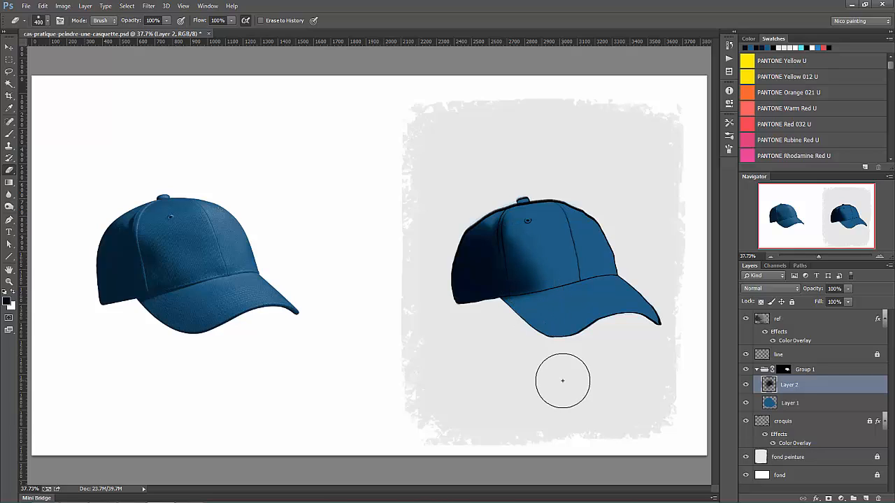
Add a new layer between Layer 1 and Layer 2 and choose a medium-dark blue foreground color.
{"action": "left_click", "coordinate": [803, 404]}
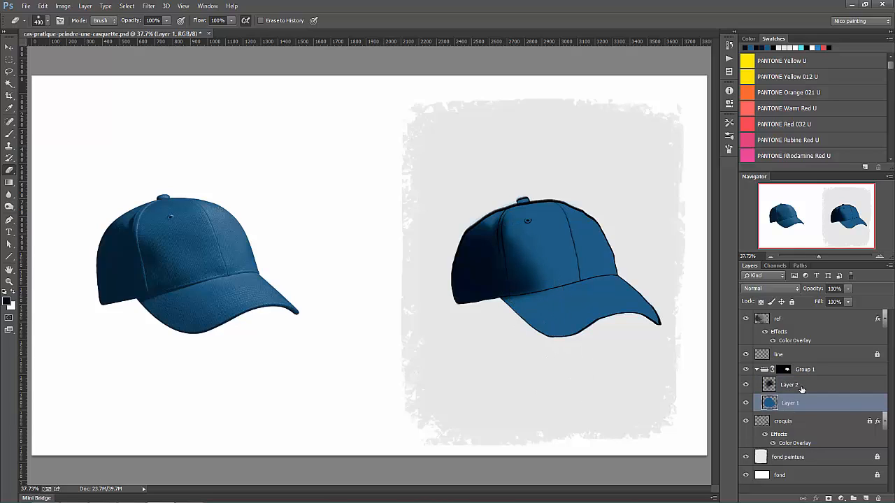
{"action": "left_click", "coordinate": [803, 386]}
{"action": "key", "text": "ctrl+alt+shift+n"}
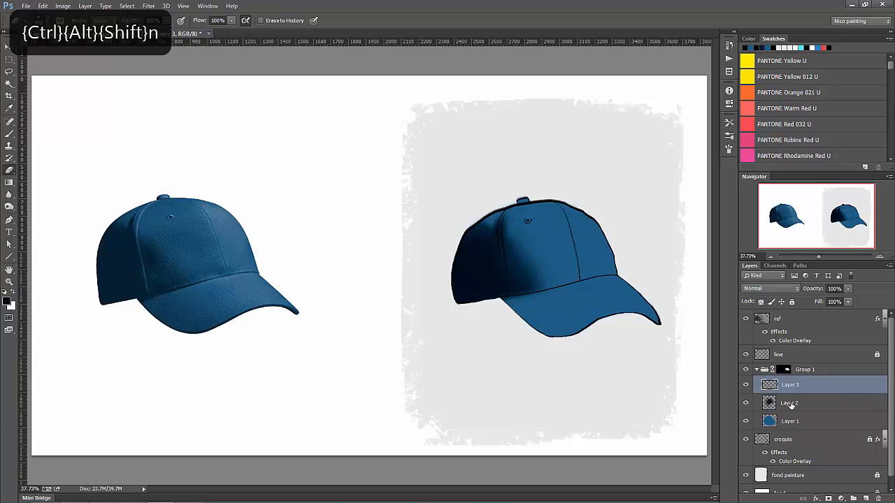
{"action": "right_click", "coordinate": [424, 247]}
{"action": "key", "text": "Escape"}
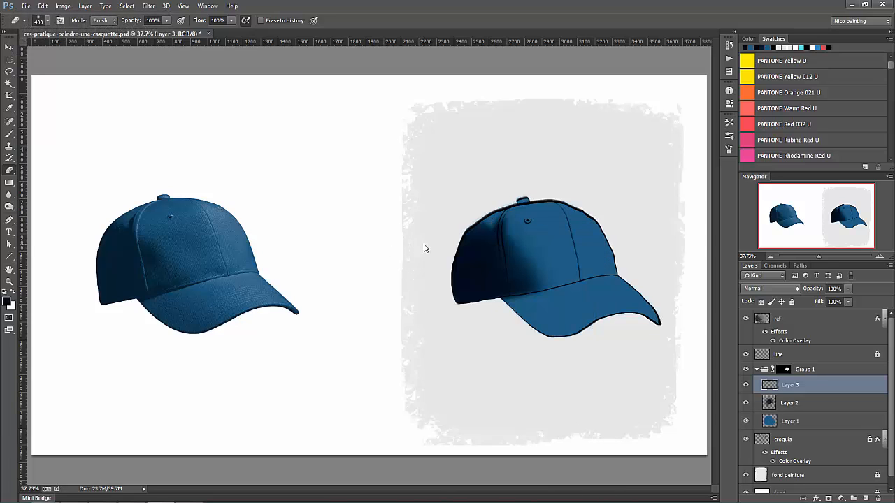
{"action": "left_click", "coordinate": [8, 300]}
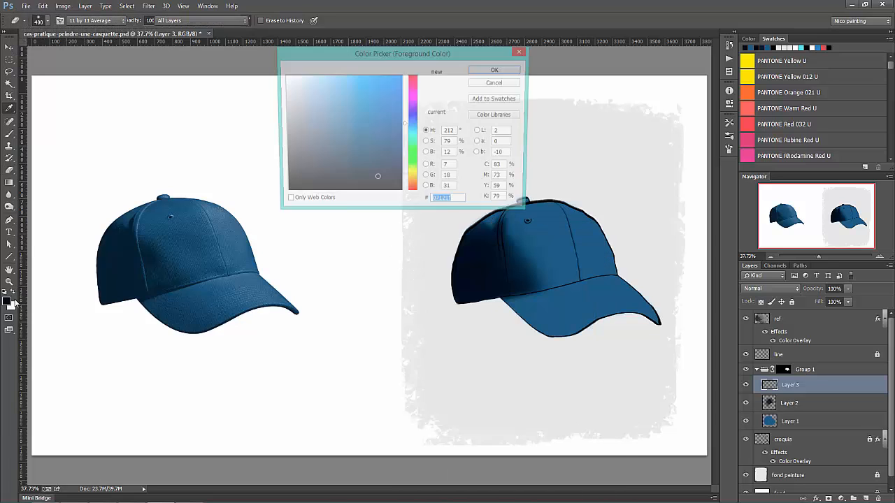
{"action": "left_click", "coordinate": [371, 145]}
{"action": "left_click", "coordinate": [493, 71]}
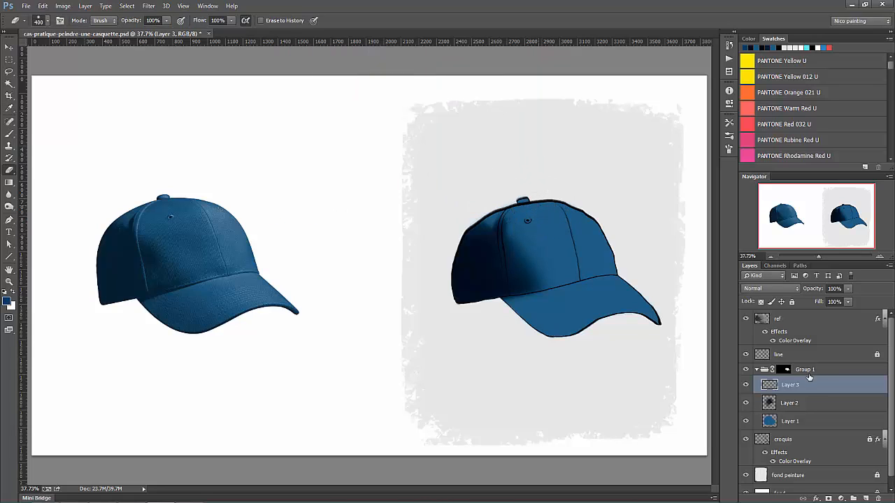
{"action": "left_click_drag", "start_coordinate": [813, 387], "coordinate": [810, 411]}
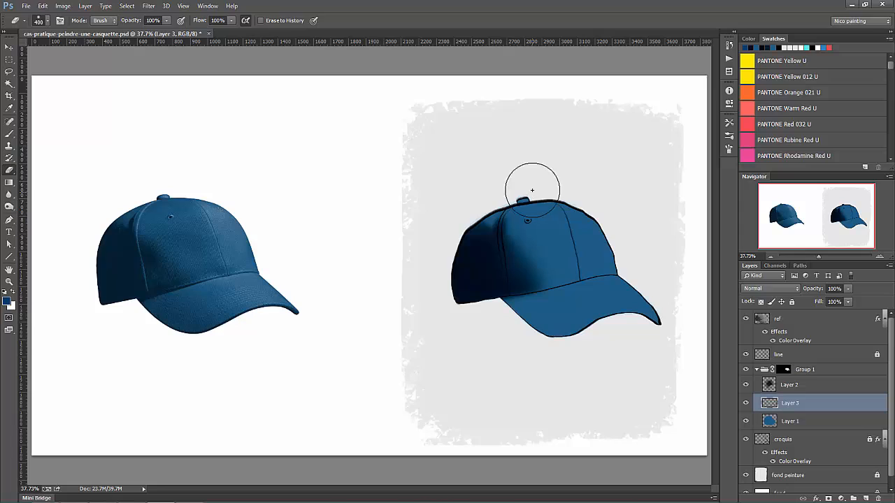
Paint soft medium-dark blue shading over the crown with a 500 px brush.
{"action": "key", "text": "b"}
{"action": "key", "text": "bracketright"}
{"action": "key", "text": "bracketright"}
{"action": "key", "text": "bracketright"}
{"action": "key", "text": "bracketright"}
{"action": "key", "text": "bracketright"}
{"action": "key", "text": "bracketright"}
{"action": "key", "text": "bracketright"}
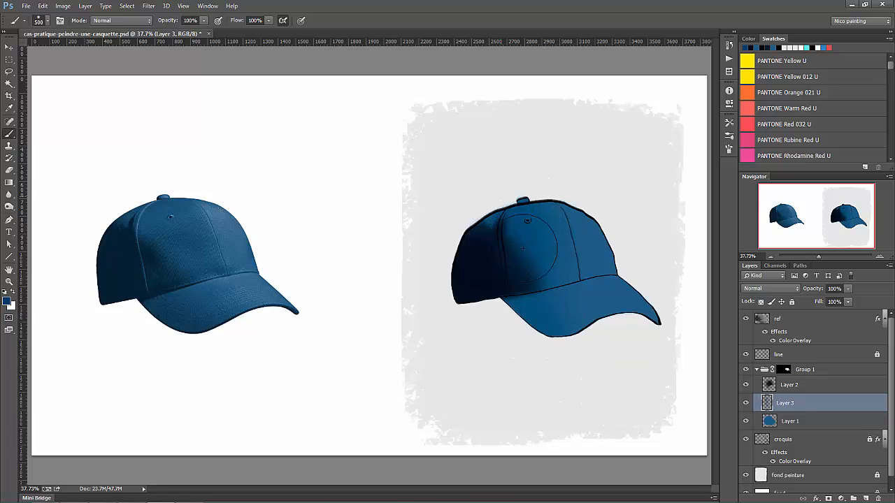
Choose a darker blue and shade the crown's front panel and the visor with the 500 px soft brush.
{"action": "left_click", "coordinate": [7, 301]}
{"action": "left_click", "coordinate": [373, 156]}
{"action": "left_click", "coordinate": [496, 70]}
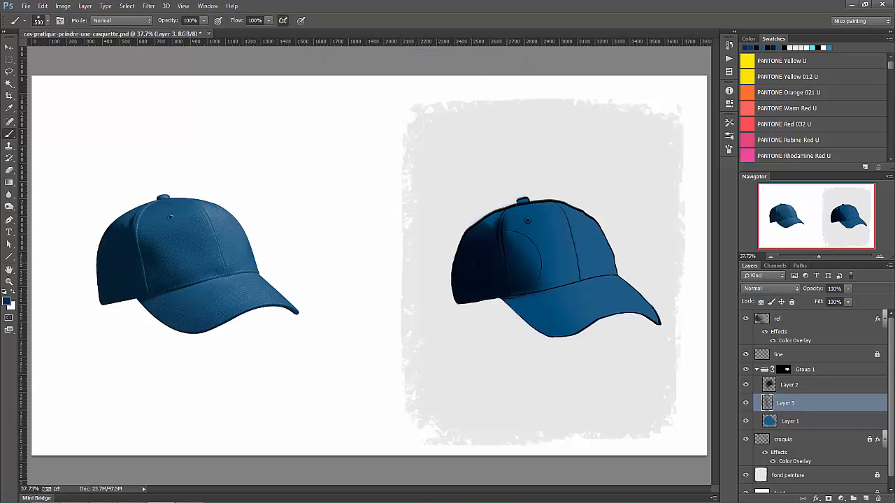
{"action": "mouse_move", "coordinate": [505, 290]}
{"action": "left_mouse_down"}
{"action": "mouse_move", "coordinate": [622, 394]}
{"action": "mouse_move", "coordinate": [542, 321]}
{"action": "mouse_move", "coordinate": [529, 283]}
{"action": "mouse_move", "coordinate": [515, 291]}
{"action": "mouse_move", "coordinate": [548, 292]}
{"action": "mouse_move", "coordinate": [553, 313]}
{"action": "mouse_move", "coordinate": [621, 335]}
{"action": "left_mouse_up"}
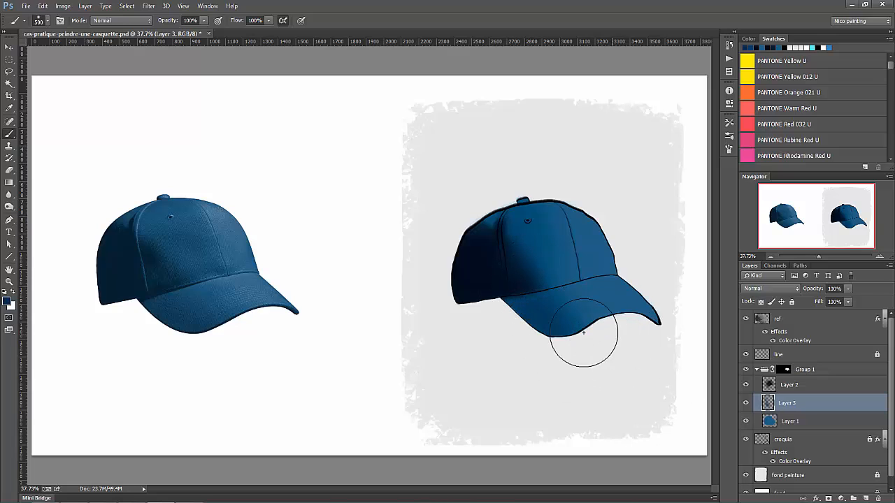
{"action": "mouse_move", "coordinate": [576, 311]}
{"action": "left_mouse_down"}
{"action": "mouse_move", "coordinate": [589, 342]}
{"action": "mouse_move", "coordinate": [572, 317]}
{"action": "mouse_move", "coordinate": [532, 300]}
{"action": "mouse_move", "coordinate": [626, 370]}
{"action": "mouse_move", "coordinate": [537, 305]}
{"action": "mouse_move", "coordinate": [603, 359]}
{"action": "mouse_move", "coordinate": [548, 297]}
{"action": "mouse_move", "coordinate": [639, 374]}
{"action": "mouse_move", "coordinate": [554, 313]}
{"action": "mouse_move", "coordinate": [721, 456]}
{"action": "left_mouse_up"}
{"action": "mouse_move", "coordinate": [549, 266]}
{"action": "left_mouse_down"}
{"action": "mouse_move", "coordinate": [551, 280]}
{"action": "mouse_move", "coordinate": [539, 186]}
{"action": "mouse_move", "coordinate": [549, 272]}
{"action": "mouse_move", "coordinate": [549, 247]}
{"action": "left_mouse_up"}
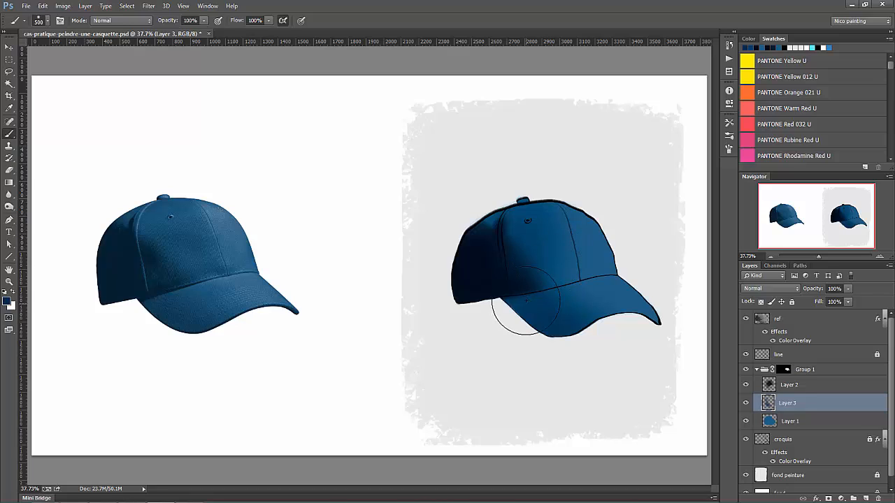
Continue the blue shading on the visor and crown with a 300 px brush, undoing the unwanted stroke.
{"action": "key", "text": "bracketleft"}
{"action": "key", "text": "bracketleft"}
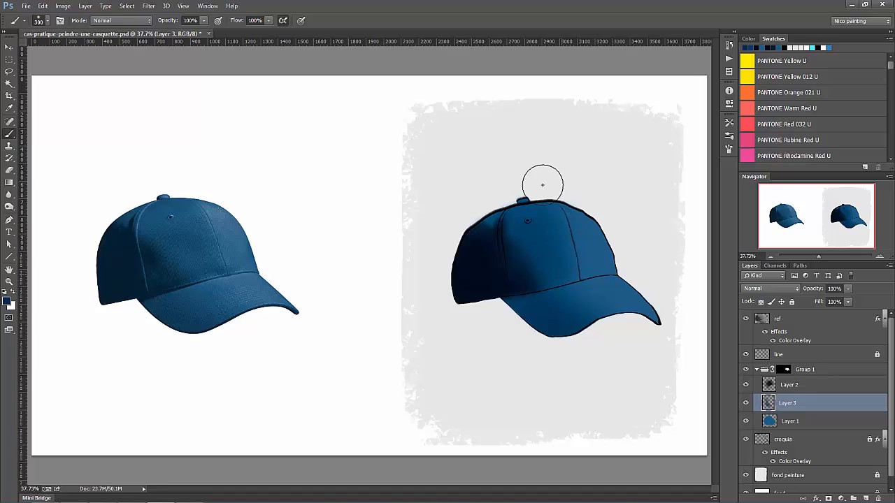
{"action": "key", "text": "ctrl+alt+z"}
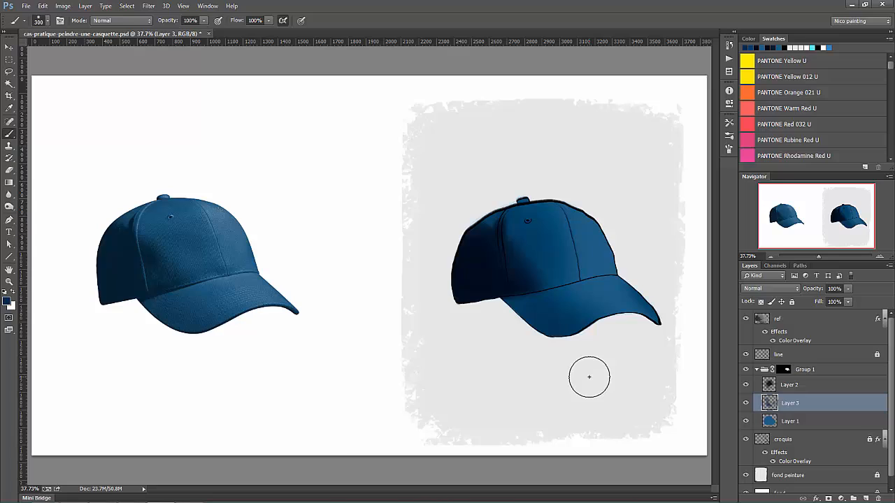
{"action": "key", "text": "bracketright"}
Soften the mid-tone shading on Layer 3 with a 175 px eraser.
{"action": "key", "text": "e"}
{"action": "key", "text": "bracketleft"}
{"action": "key", "text": "bracketleft"}
{"action": "key", "text": "bracketleft"}
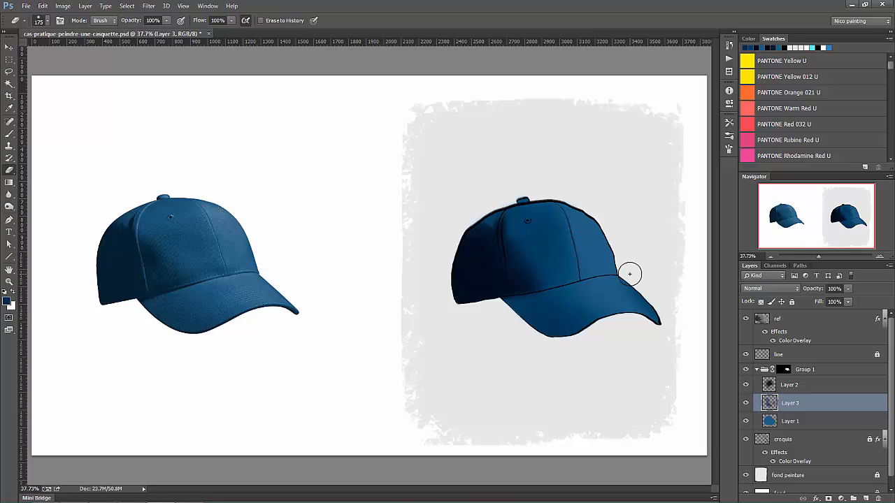
Add a new layer above Layer 2 and choose the light blue 6188b5 as the brush colour.
{"action": "left_click", "coordinate": [792, 387]}
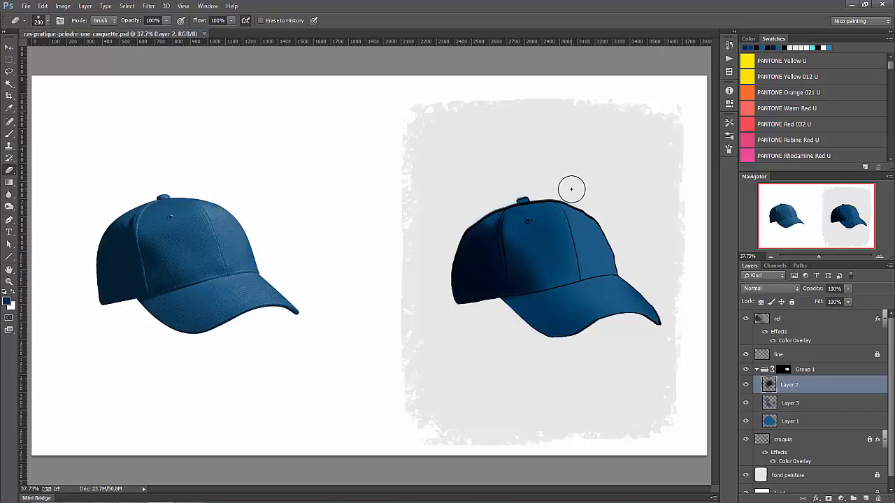
{"action": "key", "text": "ctrl+alt+shift+n"}
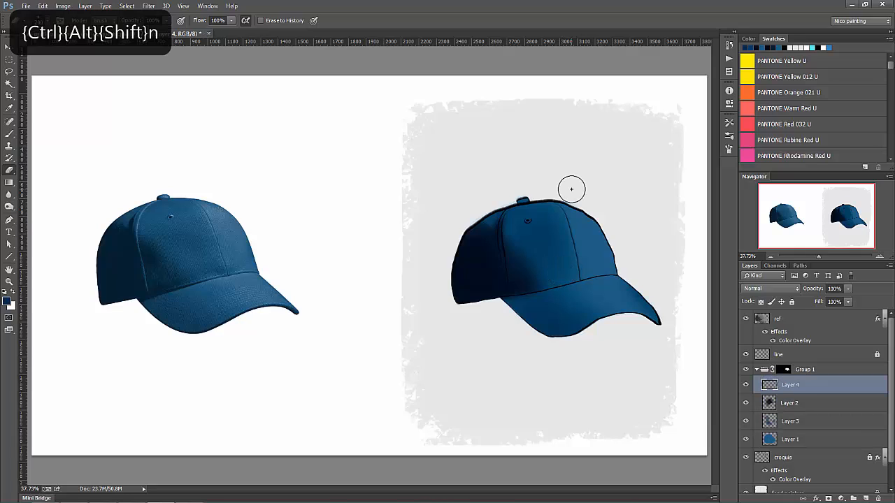
{"action": "key", "text": "b"}
{"action": "left_click", "coordinate": [595, 248], "text": "alt"}
{"action": "left_click", "coordinate": [12, 302]}
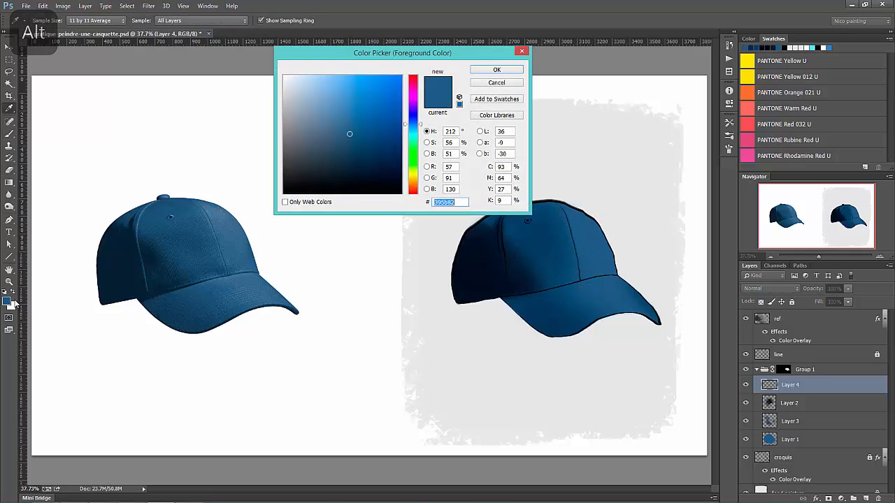
{"action": "left_click", "coordinate": [341, 115]}
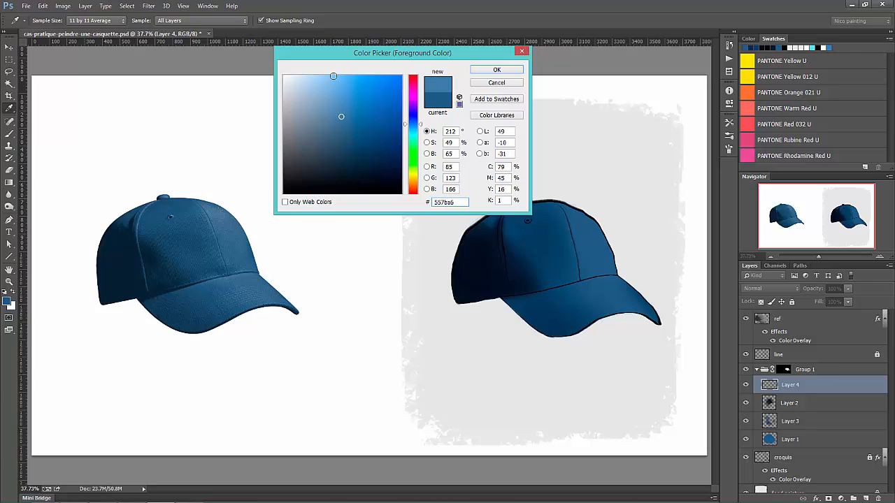
{"action": "left_click", "coordinate": [338, 110]}
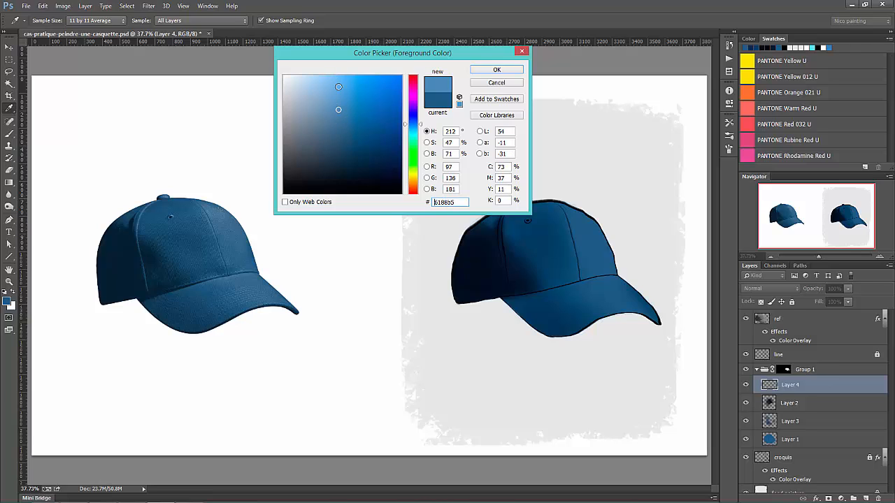
{"action": "left_click", "coordinate": [480, 71]}
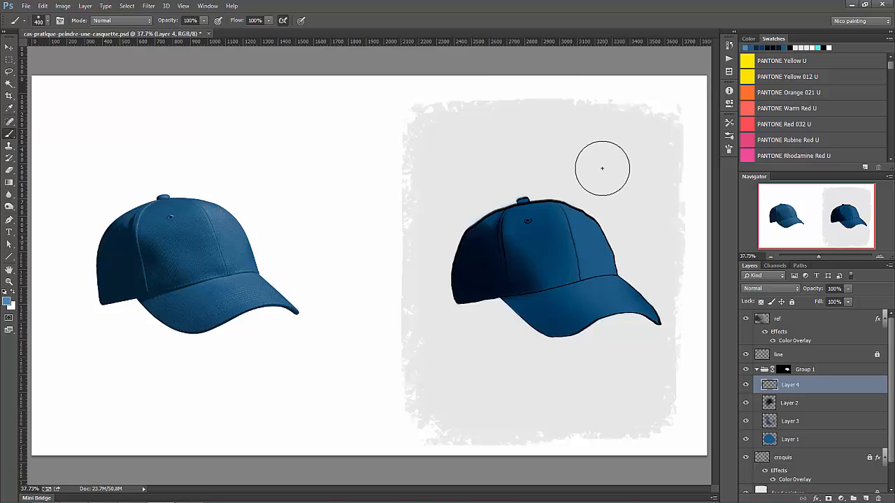
Paint light-blue highlights on the crown's panel above the visor tip with a soft brush, reducing it from 400 to 150 px.
{"action": "left_click_drag", "start_coordinate": [588, 203], "coordinate": [612, 260]}
{"action": "mouse_move", "coordinate": [606, 226]}
{"action": "left_mouse_down"}
{"action": "mouse_move", "coordinate": [620, 270]}
{"action": "mouse_move", "coordinate": [607, 241]}
{"action": "mouse_move", "coordinate": [595, 283]}
{"action": "mouse_move", "coordinate": [586, 280]}
{"action": "left_mouse_up"}
{"action": "key", "text": "bracketleft"}
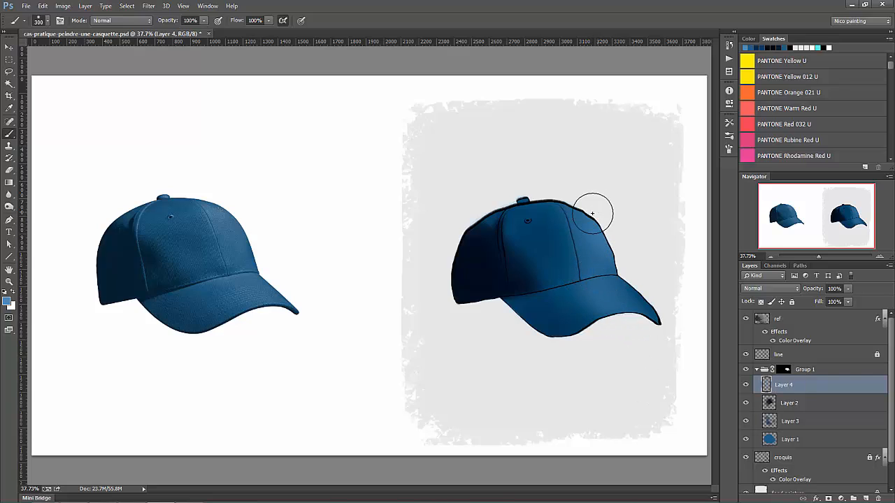
{"action": "key", "text": "bracketleft"}
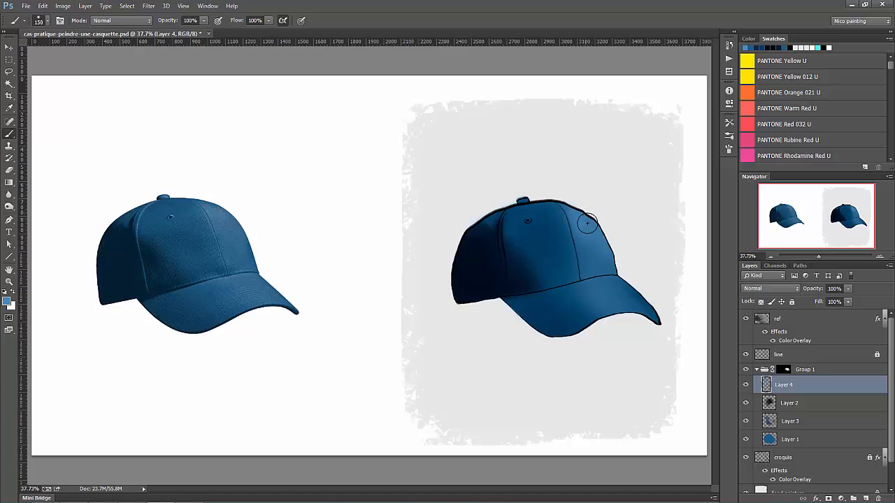
Build up the crown panel's light-blue highlight with a 200 px brush and blend its edges with the 200 px eraser.
{"action": "key", "text": "e"}
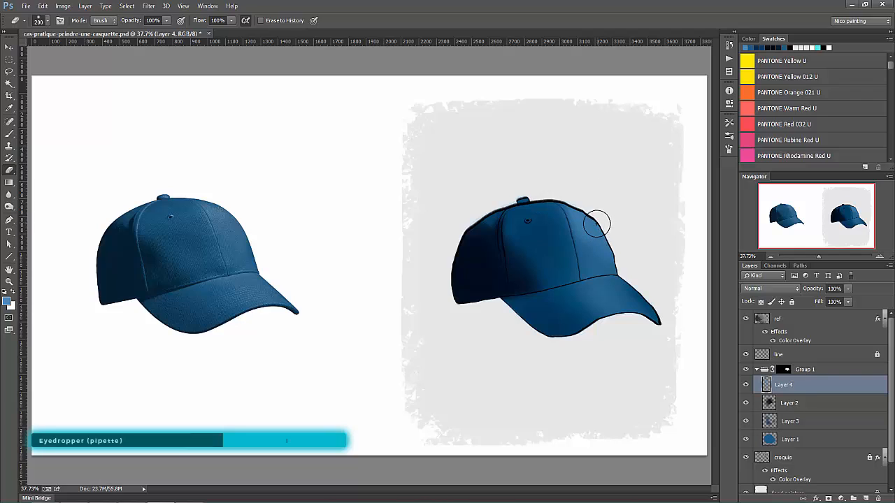
{"action": "key", "text": "b"}
{"action": "key", "text": "bracketright"}
{"action": "key", "text": "bracketright"}
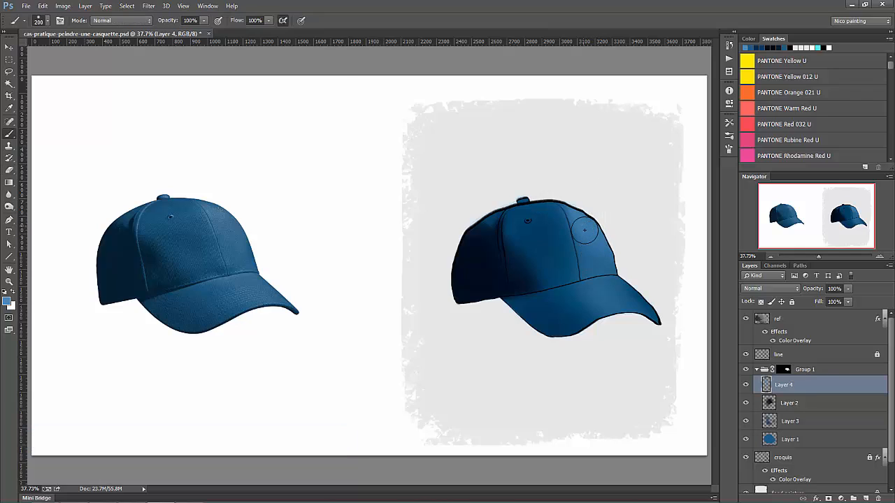
{"action": "left_click_drag", "start_coordinate": [587, 208], "coordinate": [598, 275]}
{"action": "key", "text": "e"}
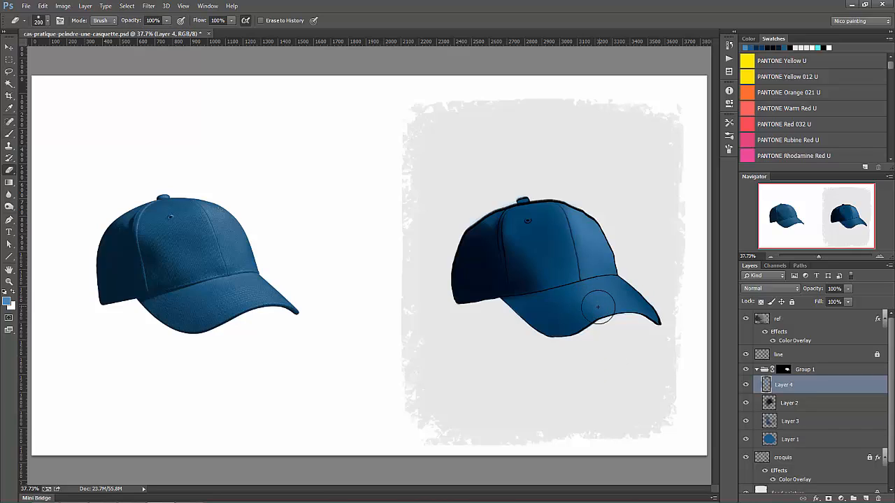
{"action": "key", "text": "bracketright"}
{"action": "key", "text": "bracketright"}
Return to Layer 2, sample the back panel's darkest blue, and add a new layer above it with the eraser reduced to 50 px.
{"action": "key", "text": "alt+bracketleft"}
{"action": "key", "text": "b"}
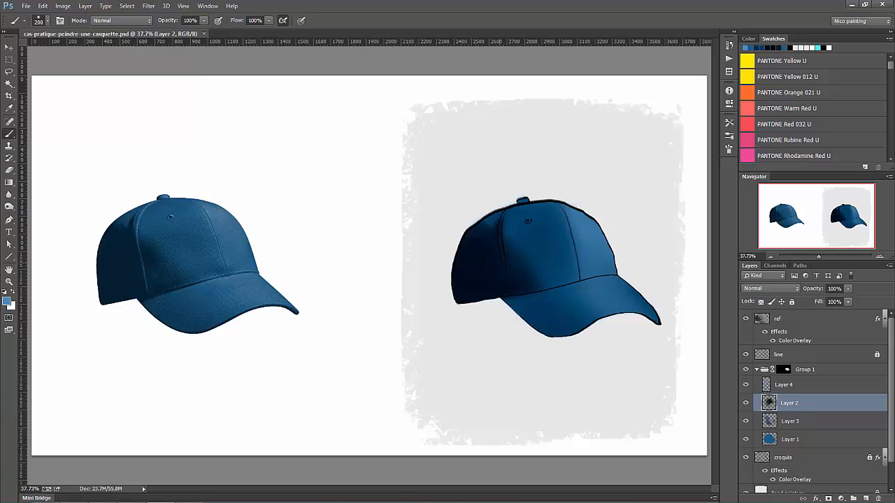
{"action": "left_click", "coordinate": [482, 280], "text": "alt"}
{"action": "left_click_drag", "start_coordinate": [529, 302], "coordinate": [651, 270]}
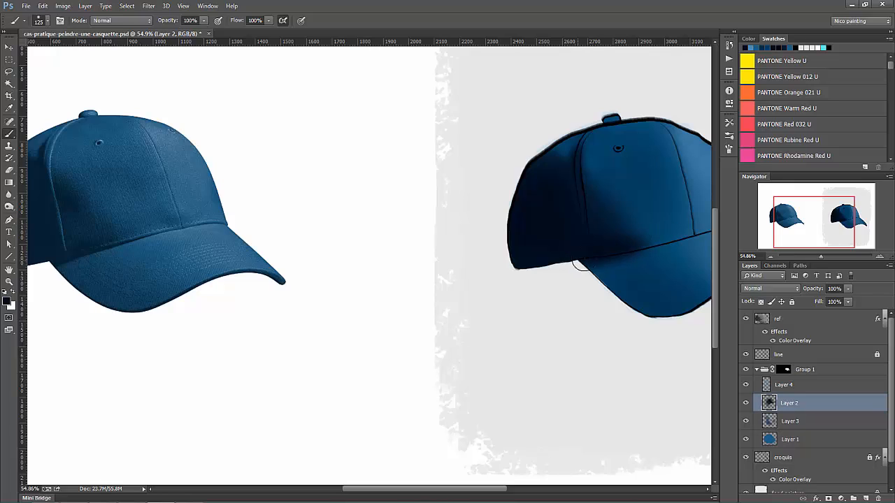
{"action": "key", "text": "e"}
{"action": "key", "text": "bracketleft"}
{"action": "key", "text": "bracketleft"}
{"action": "key", "text": "bracketleft"}
{"action": "key", "text": "bracketleft"}
{"action": "key", "text": "bracketleft"}
{"action": "key", "text": "bracketleft"}
{"action": "key", "text": "bracketleft"}
{"action": "key", "text": "bracketleft"}
{"action": "key", "text": "bracketleft"}
{"action": "key", "text": "bracketleft"}
{"action": "key", "text": "ctrl+shift+alt+n"}
Paint a dark shadow along the seam between crown and visor, softening it with the eraser from 50 up to 80 px.
{"action": "key", "text": "b"}
{"action": "mouse_move", "coordinate": [615, 260]}
{"action": "left_mouse_down"}
{"action": "mouse_move", "coordinate": [573, 265]}
{"action": "mouse_move", "coordinate": [593, 271]}
{"action": "left_mouse_up"}
{"action": "key", "text": "e"}
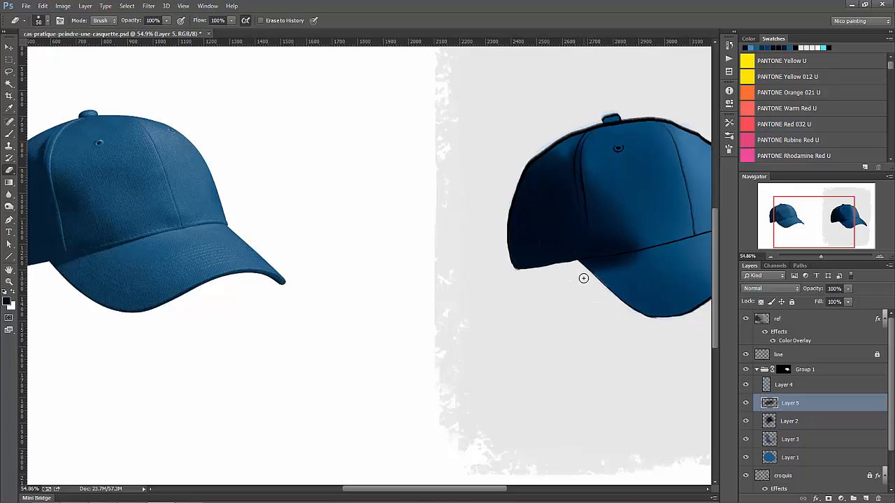
{"action": "key", "text": "b"}
{"action": "mouse_move", "coordinate": [639, 245]}
{"action": "left_mouse_down"}
{"action": "mouse_move", "coordinate": [678, 233]}
{"action": "mouse_move", "coordinate": [651, 238]}
{"action": "left_mouse_up"}
{"action": "key", "text": "e"}
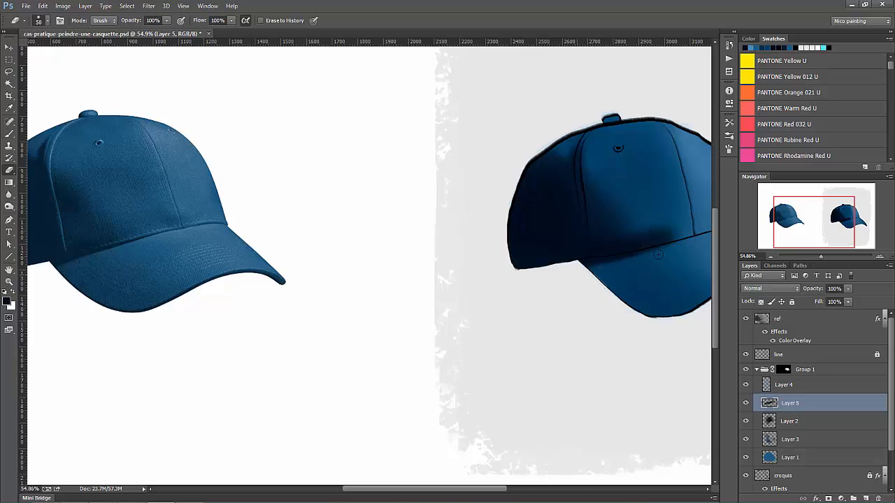
{"action": "key", "text": "bracketright"}
{"action": "key", "text": "bracketright"}
{"action": "mouse_move", "coordinate": [686, 222]}
{"action": "left_mouse_down"}
{"action": "mouse_move", "coordinate": [668, 226]}
{"action": "mouse_move", "coordinate": [687, 232]}
{"action": "left_mouse_up"}
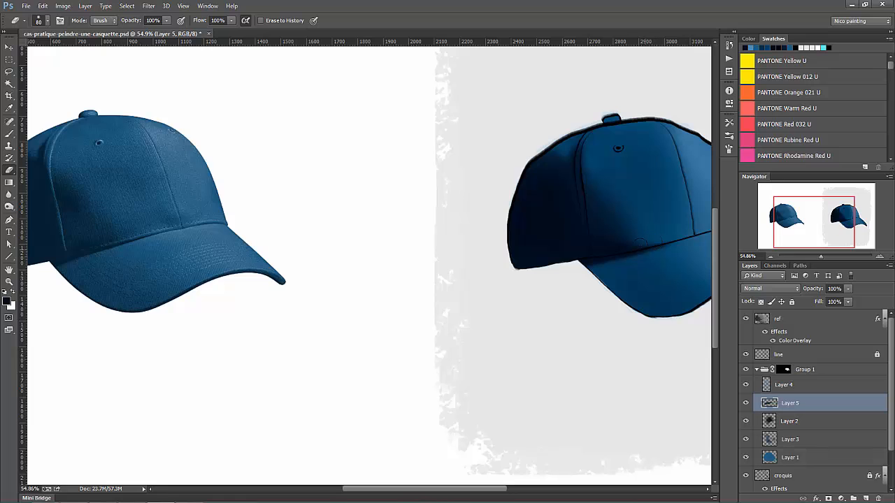
Paint a dark shadow along the seam between the back and front panels with a 70 px brush and soften it with the 80 px eraser.
{"action": "key", "text": "ctrl+0"}
{"action": "key", "text": "z"}
{"action": "left_click_drag", "start_coordinate": [512, 224], "coordinate": [545, 244]}
{"action": "key", "text": "space"}
{"action": "mouse_move", "coordinate": [546, 249]}
{"action": "left_mouse_down"}
{"action": "mouse_move", "coordinate": [619, 232]}
{"action": "mouse_move", "coordinate": [680, 248]}
{"action": "mouse_move", "coordinate": [629, 246]}
{"action": "mouse_move", "coordinate": [677, 221]}
{"action": "left_mouse_up"}
{"action": "key", "text": "z"}
{"action": "key", "text": "b"}
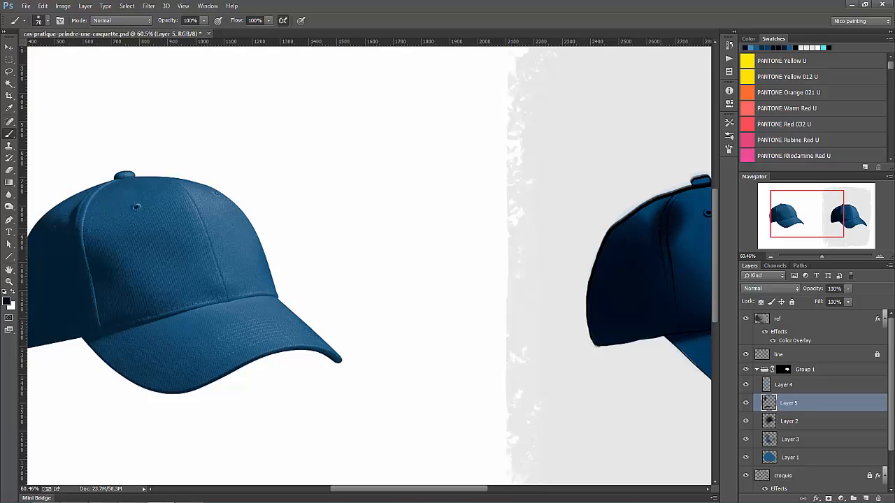
{"action": "key", "text": "e"}
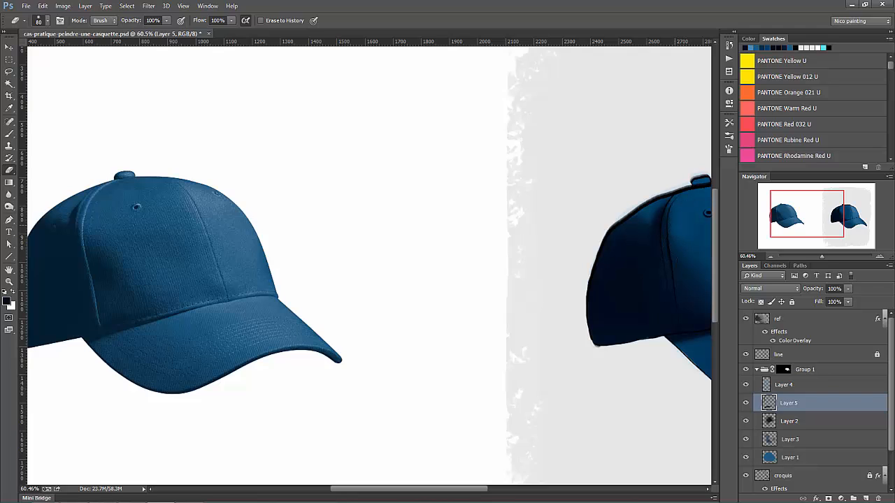
Merge the seam-shadow layer down into Layer 2.
{"action": "key", "text": "ctrl+e"}
{"action": "key", "text": "ctrl+minus"}
{"action": "key", "text": "ctrl+minus"}
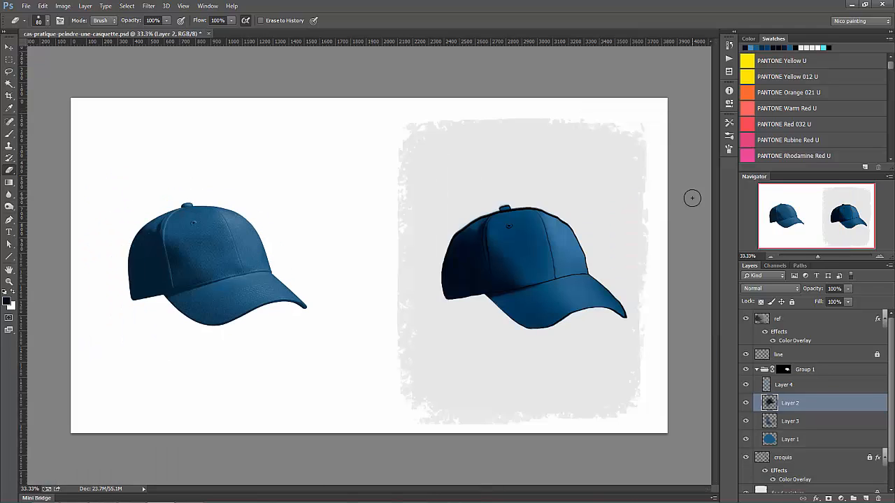
Soften the shadow along the back panel's upper edge on Layer 2, enlarging the eraser from 70 to 125 px.
{"action": "left_click_drag", "start_coordinate": [488, 229], "coordinate": [646, 286]}
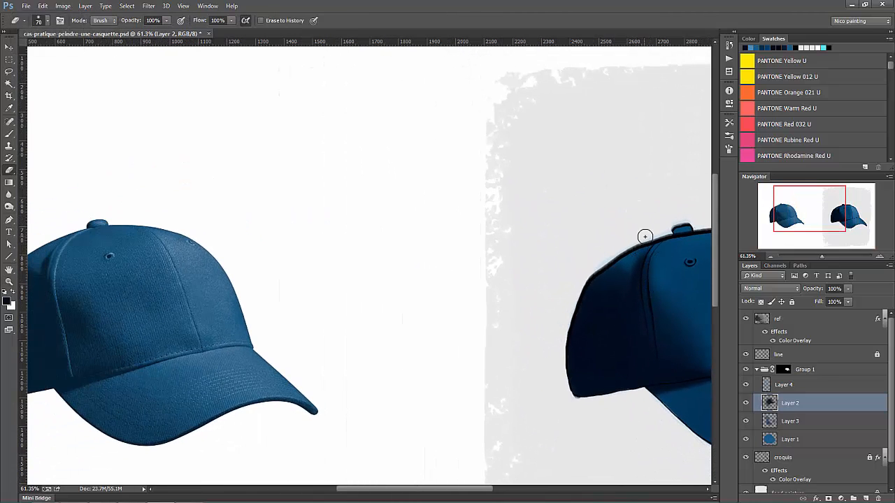
{"action": "left_click_drag", "start_coordinate": [668, 230], "coordinate": [653, 236]}
{"action": "left_click_drag", "start_coordinate": [669, 287], "coordinate": [682, 277]}
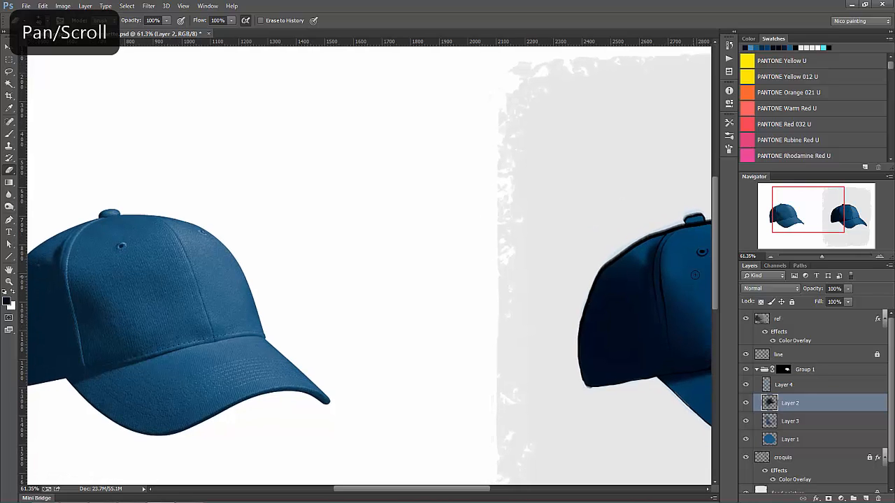
{"action": "key", "text": "bracketright"}
{"action": "key", "text": "bracketright"}
{"action": "key", "text": "bracketright"}
{"action": "key", "text": "bracketright"}
{"action": "key", "text": "bracketright"}
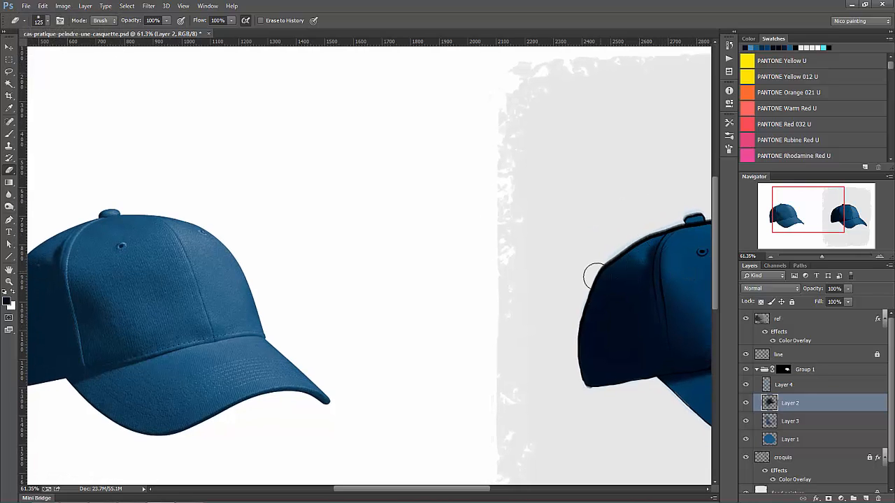
Touch up the shading on the back panel and around the cap's button with a 70 px brush.
{"action": "key", "text": "b"}
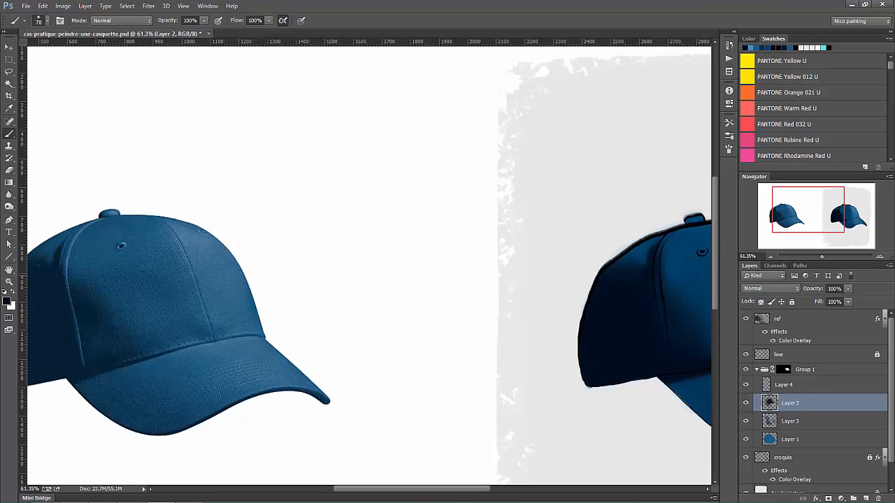
{"action": "left_click_drag", "start_coordinate": [613, 313], "coordinate": [608, 332]}
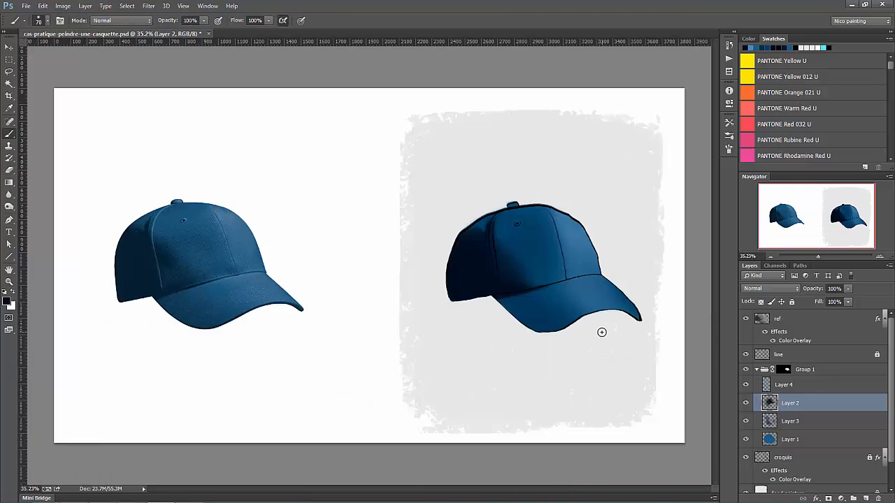
{"action": "left_click_drag", "start_coordinate": [520, 203], "coordinate": [535, 206]}
Add new layers above Layer 4 and lighten the crown's front panel with a sampled blue, using a 300 to 400 px brush.
{"action": "left_click_drag", "start_coordinate": [527, 225], "coordinate": [626, 259]}
{"action": "left_click", "coordinate": [791, 386]}
{"action": "key", "text": "ctrl+alt+shift+n"}
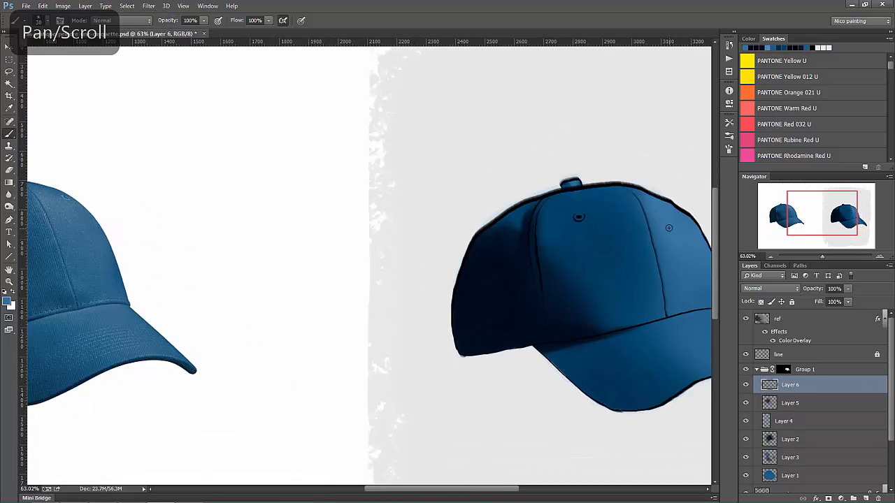
{"action": "left_click", "coordinate": [668, 215], "text": "alt"}
{"action": "mouse_move", "coordinate": [587, 233]}
{"action": "left_mouse_down"}
{"action": "mouse_move", "coordinate": [610, 234]}
{"action": "mouse_move", "coordinate": [601, 236]}
{"action": "left_mouse_up"}
{"action": "left_click", "coordinate": [609, 218]}
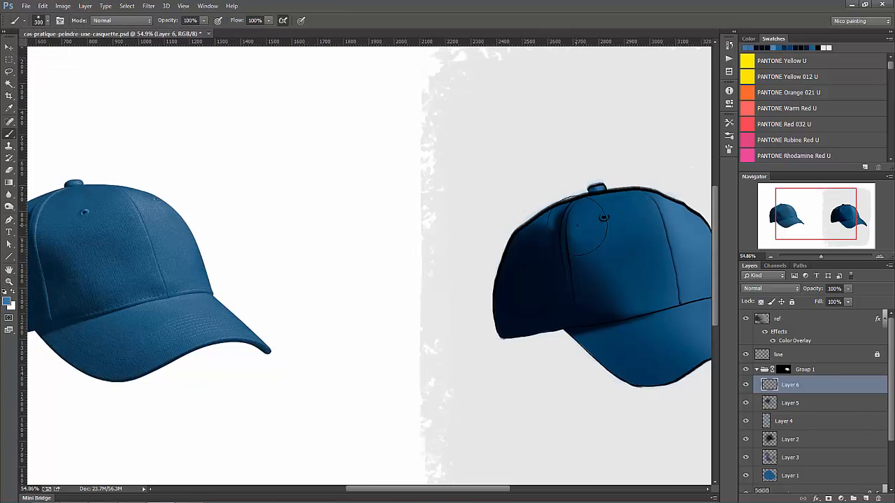
{"action": "key", "text": "bracketright"}
{"action": "key", "text": "ctrl+0"}
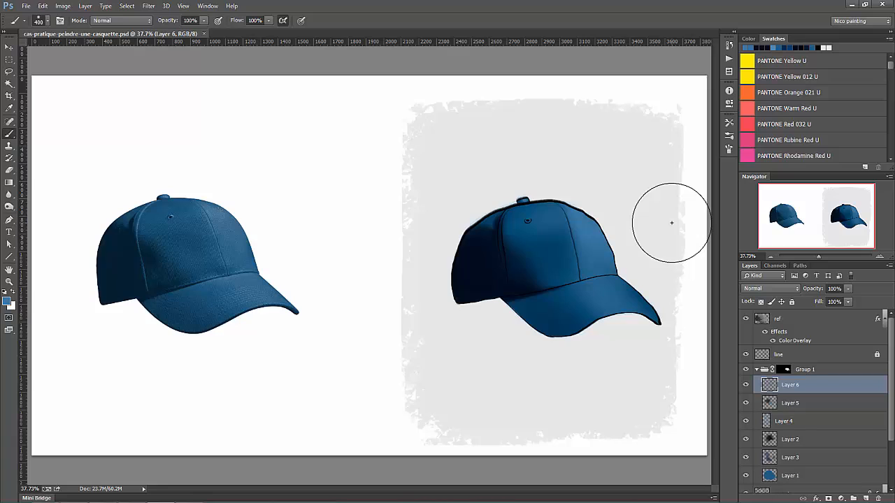
Merge all the shading and highlight layers in Group 1 down into Layer 1.
{"action": "key", "text": "Delete"}
{"action": "key", "text": "Delete"}
{"action": "key", "text": "Delete"}
{"action": "key", "text": "Delete"}
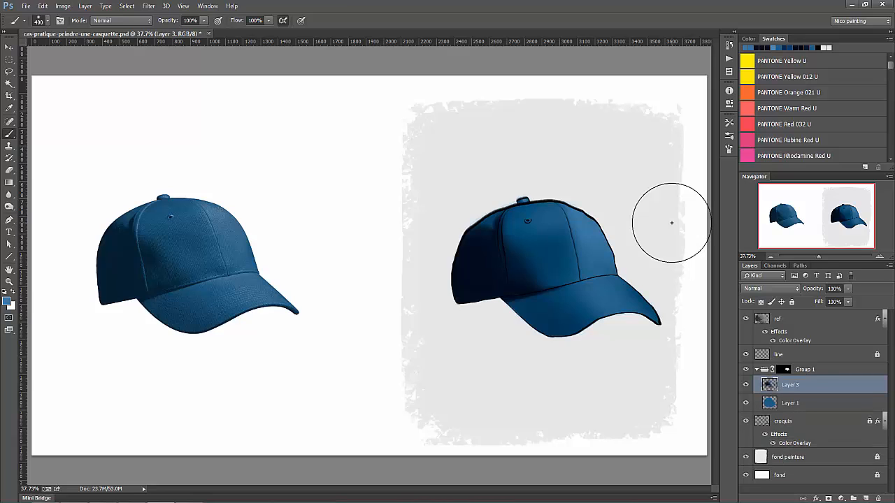
{"action": "key", "text": "ctrl+e"}
Add a new layer, sample the back panel's dark blue, and shade the front panel beside its seam with a 175 px brush.
{"action": "key", "text": "ctrl+alt+shift+n"}
{"action": "left_click", "coordinate": [472, 285], "text": "alt"}
{"action": "left_click_drag", "start_coordinate": [528, 267], "coordinate": [566, 280]}
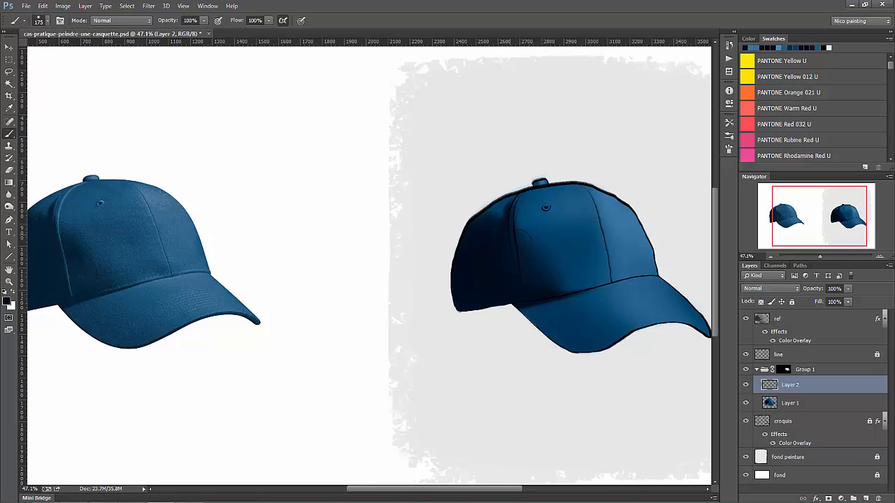
{"action": "key", "text": "e"}
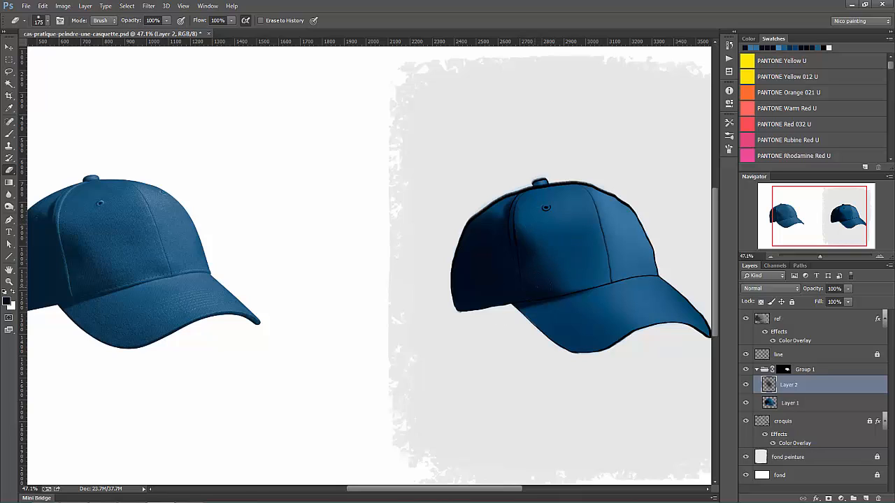
Deepen the front panel's dark shadow with the 175 px brush and soften its edge with a 100 px eraser.
{"action": "key", "text": "b"}
{"action": "left_click_drag", "start_coordinate": [537, 245], "coordinate": [538, 229]}
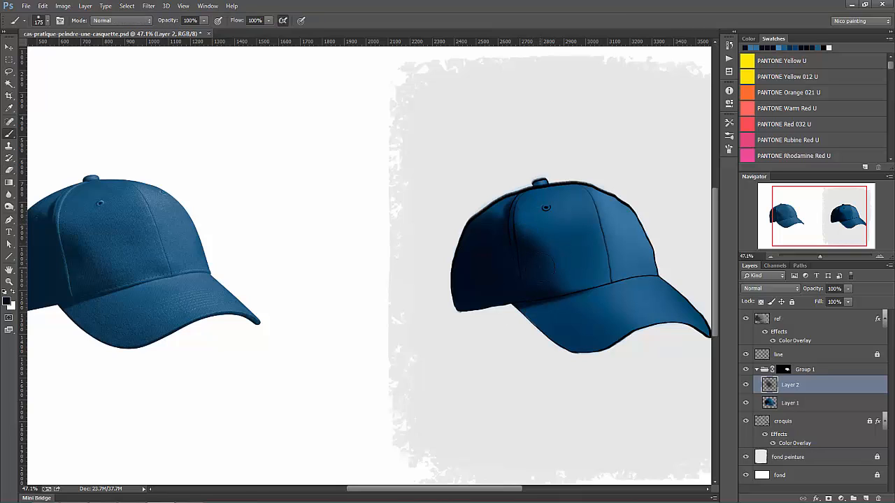
{"action": "key", "text": "e"}
{"action": "key", "text": "bracketleft"}
{"action": "key", "text": "bracketleft"}
{"action": "key", "text": "bracketleft"}
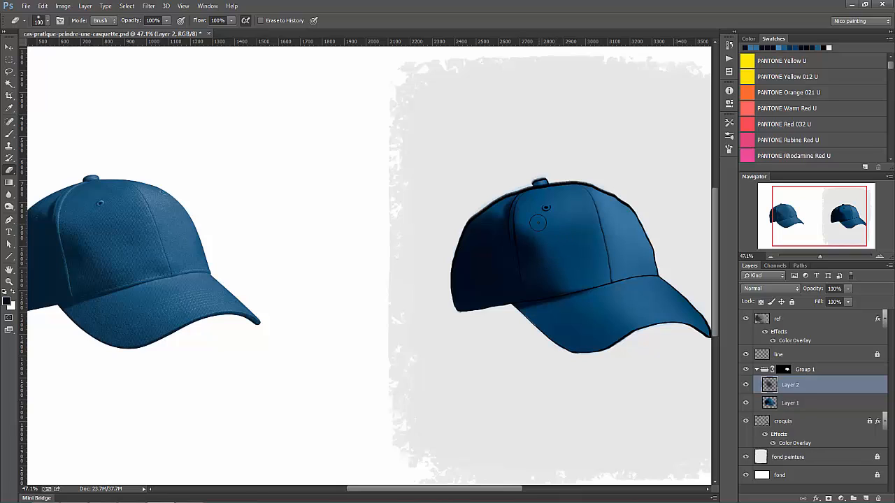
Sample the blue near the front panel's base and shade the crown's panel above the visor tip with an enlarged soft brush.
{"action": "key", "text": "b"}
{"action": "left_click", "coordinate": [600, 278], "text": "alt"}
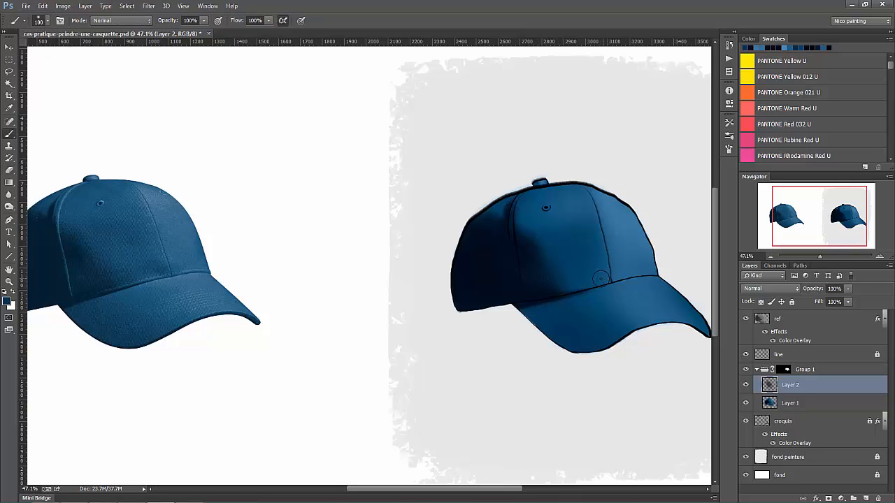
{"action": "key", "text": "bracketright"}
{"action": "key", "text": "bracketright"}
{"action": "key", "text": "bracketright"}
{"action": "left_click_drag", "start_coordinate": [637, 235], "coordinate": [626, 211]}
Sample the back panel's dark blue and shade the visor's lower edge with a soft brush of 250 px and larger.
{"action": "left_click", "coordinate": [479, 292], "text": "alt"}
{"action": "key", "text": "bracketright"}
{"action": "key", "text": "bracketright"}
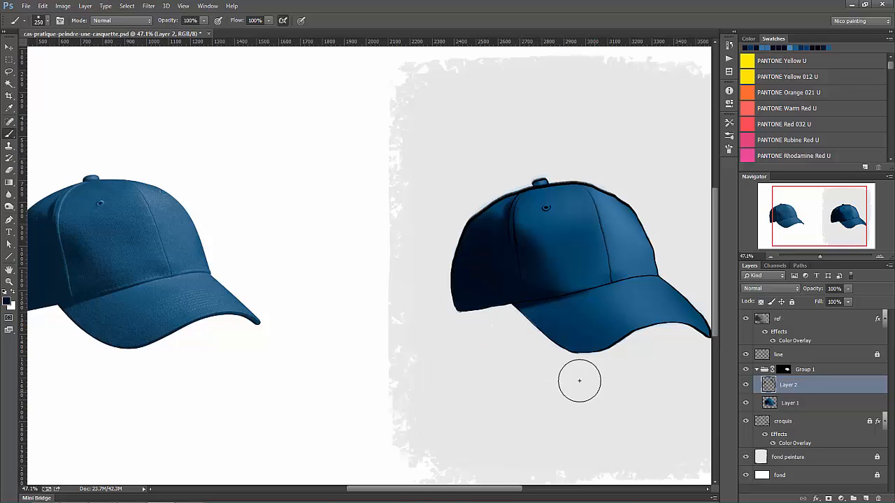
{"action": "key", "text": "bracketright"}
{"action": "key", "text": "bracketright"}
{"action": "key", "text": "ctrl+0"}
On a new layer, blend the front panel's shadow edge with sampled mid-blue, using the eraser and a soft brush up to 500 px.
{"action": "key", "text": "ctrl+alt+shift+n"}
{"action": "key", "text": "z"}
{"action": "left_click_drag", "start_coordinate": [556, 291], "coordinate": [580, 289]}
{"action": "left_click", "coordinate": [559, 246], "text": "alt"}
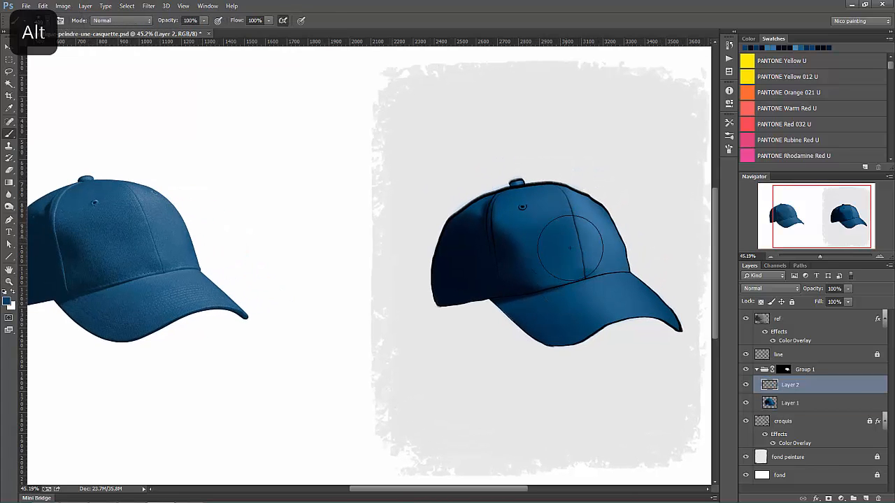
{"action": "key", "text": "bracketleft"}
{"action": "key", "text": "bracketleft"}
{"action": "mouse_move", "coordinate": [528, 269]}
{"action": "left_mouse_down"}
{"action": "mouse_move", "coordinate": [537, 259]}
{"action": "mouse_move", "coordinate": [530, 267]}
{"action": "left_mouse_up"}
{"action": "key", "text": "e"}
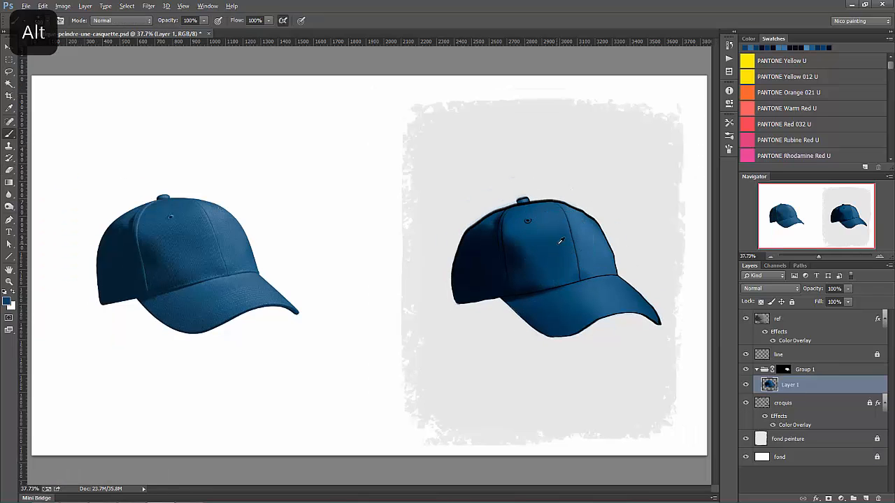
{"action": "left_click", "coordinate": [558, 244], "text": "alt"}
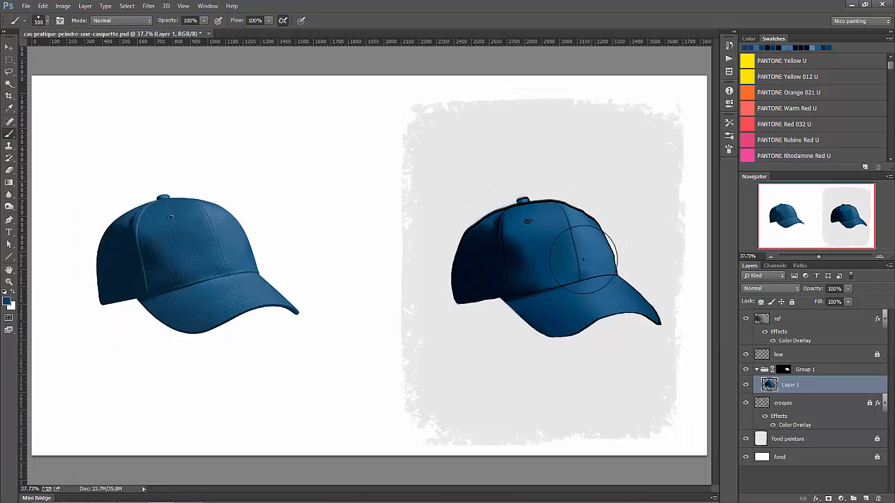
{"action": "left_click", "coordinate": [560, 243], "text": "alt"}
Merge the painted shading down into Layer 1 and save the file.
{"action": "key", "text": "ctrl+e"}
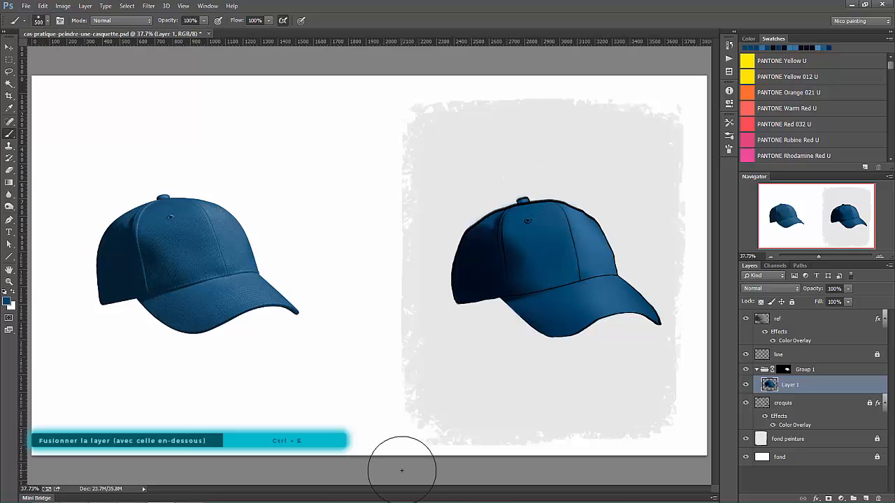
{"action": "key", "text": "ctrl+s"}
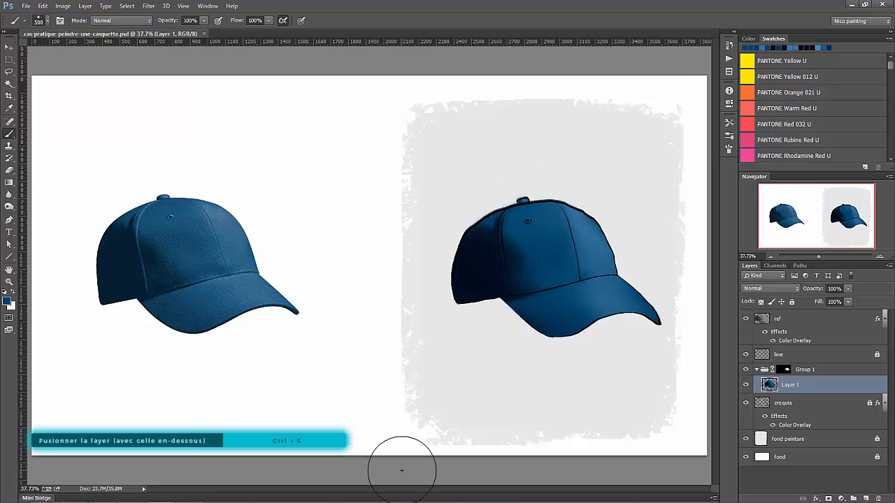